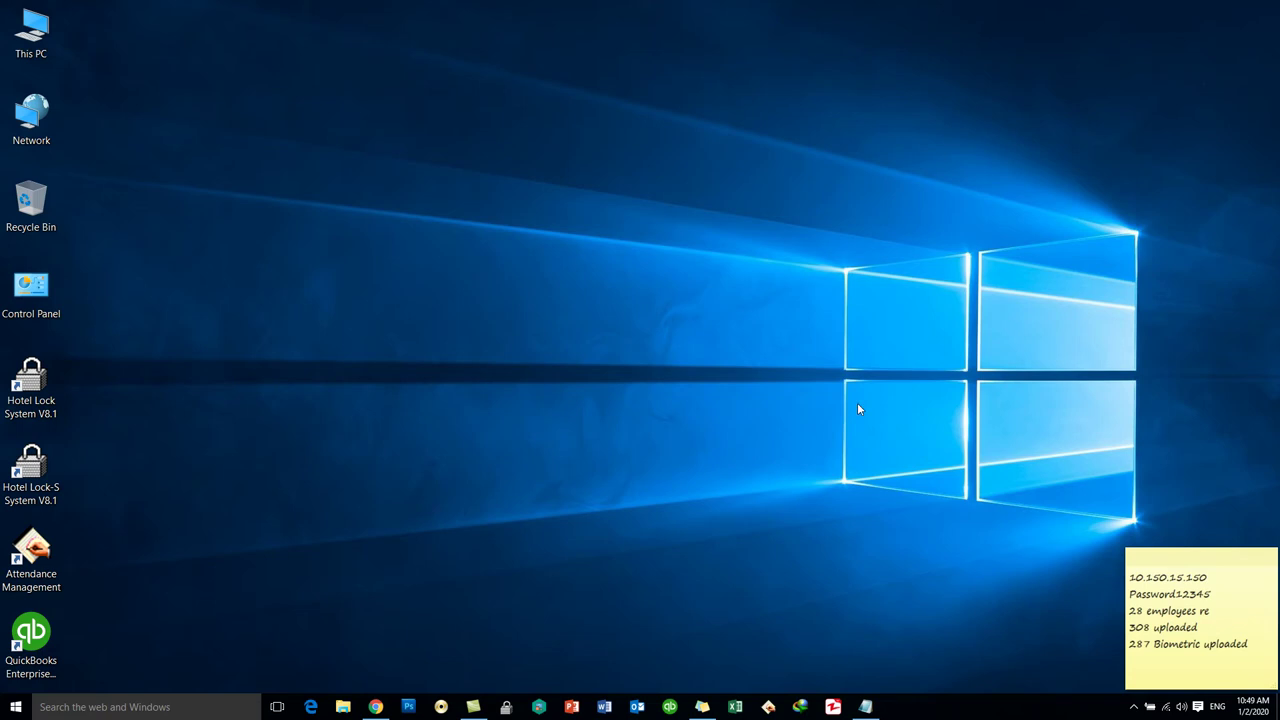
# - Highlight the two notepad questions about creating groups and sending group email
pyautogui.click(865, 706)
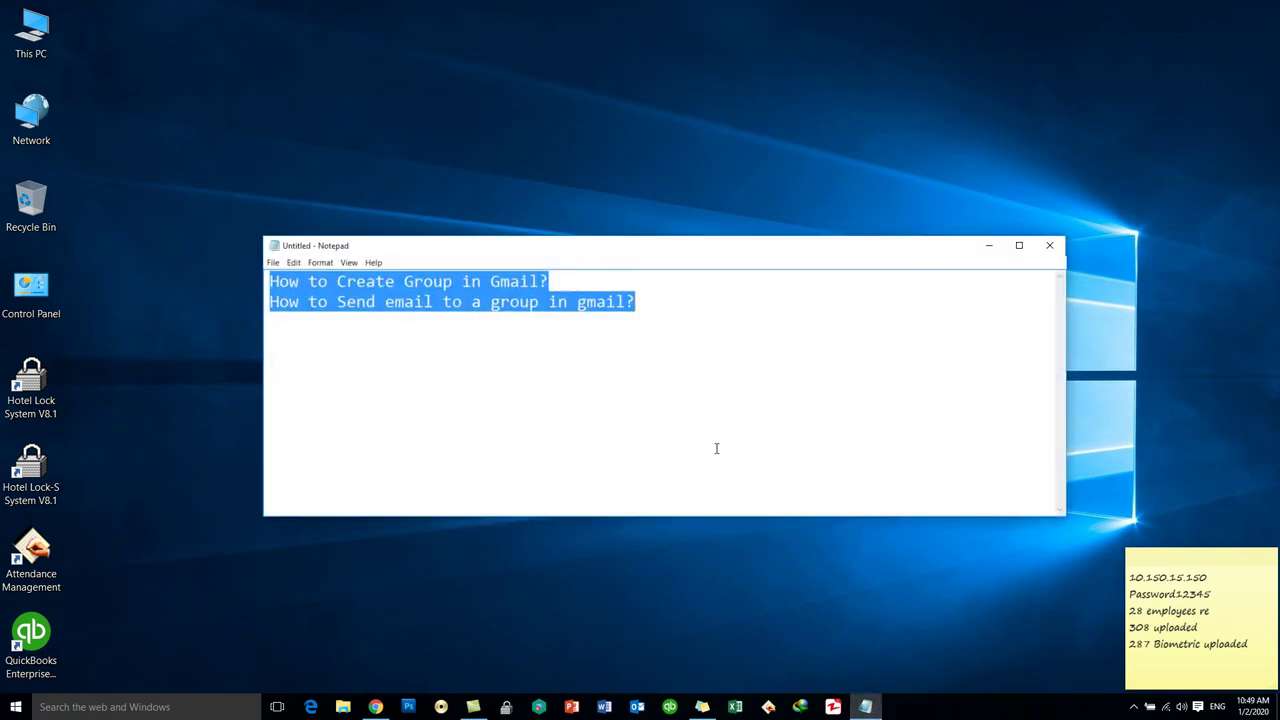
pyautogui.click(716, 448)
pyautogui.moveTo(552, 281); pyautogui.dragTo(226, 269)
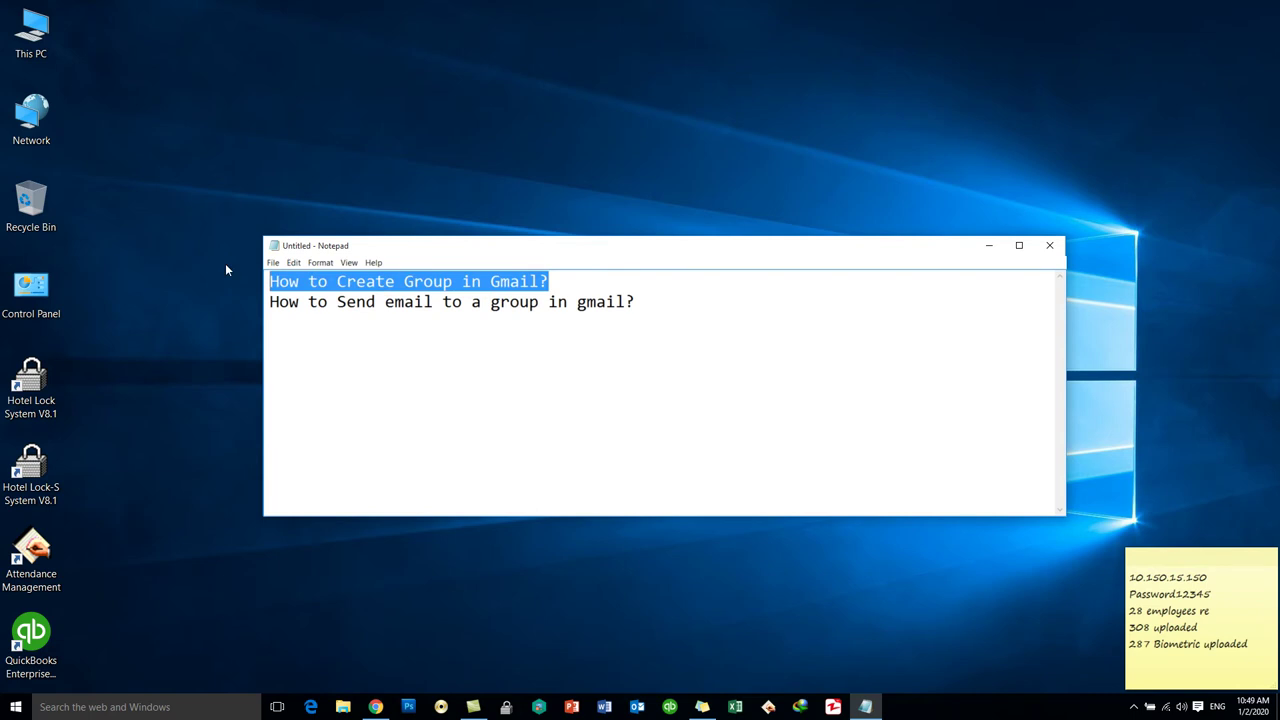
pyautogui.moveTo(651, 306); pyautogui.dragTo(258, 305)
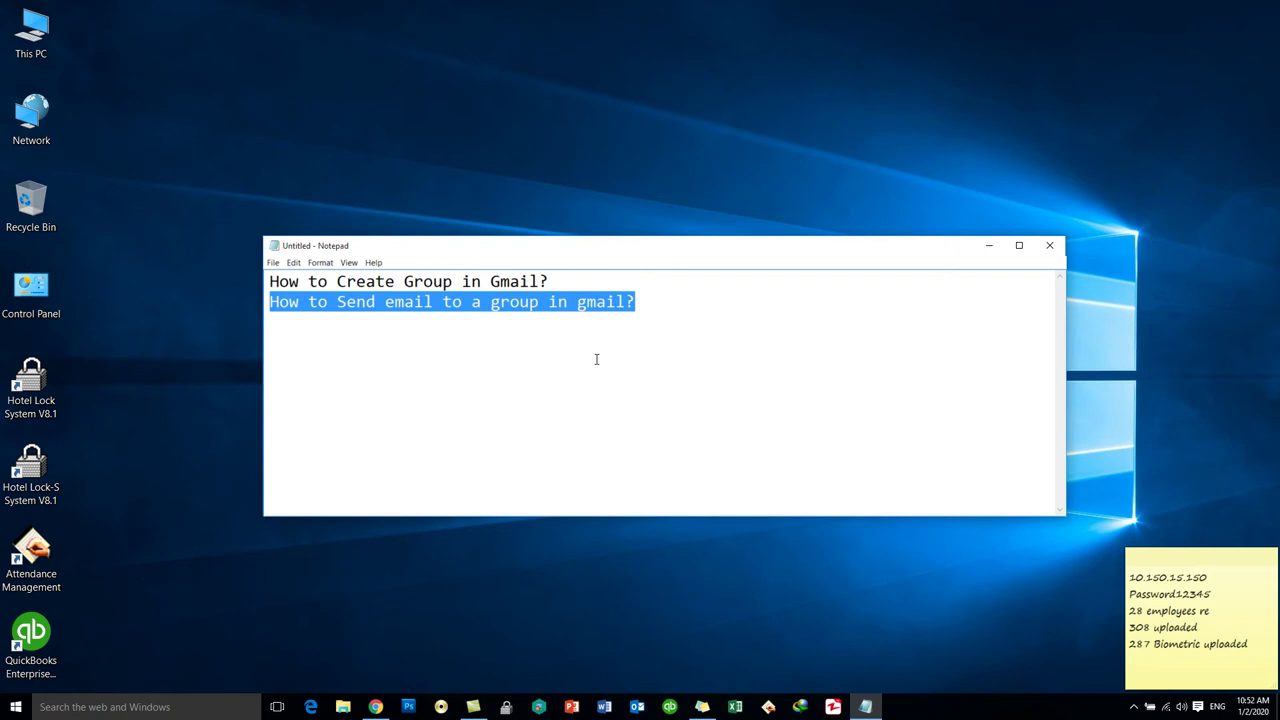
# - Minimize the notepad, bring back the YouTube browser, and switch to the Gmail tab
pyautogui.click(989, 245)
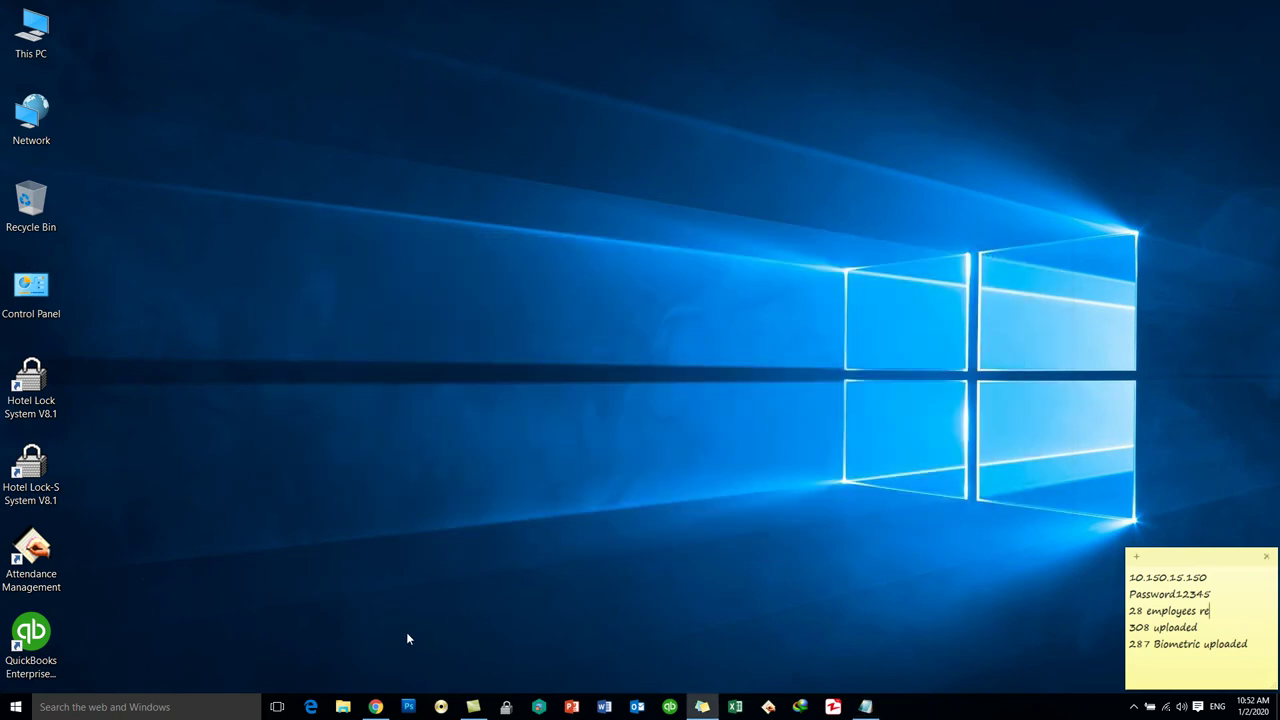
pyautogui.click(375, 707)
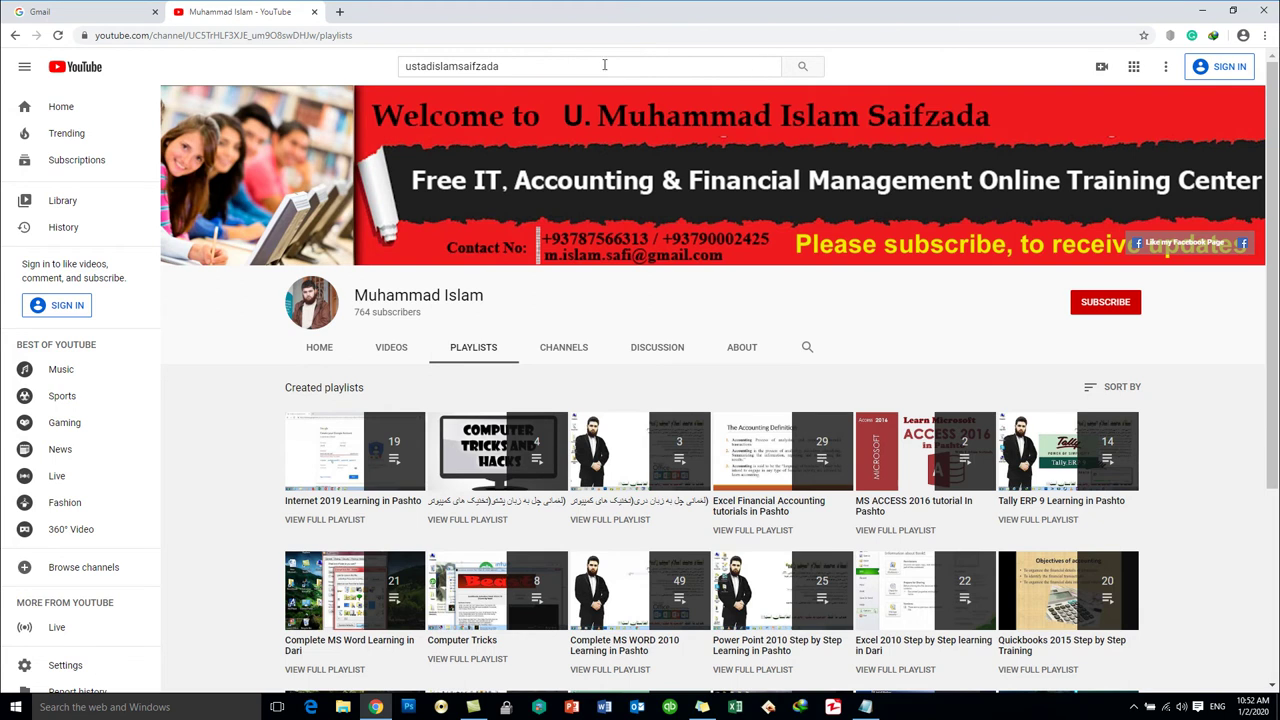
pyautogui.moveTo(520, 66); pyautogui.dragTo(406, 62)
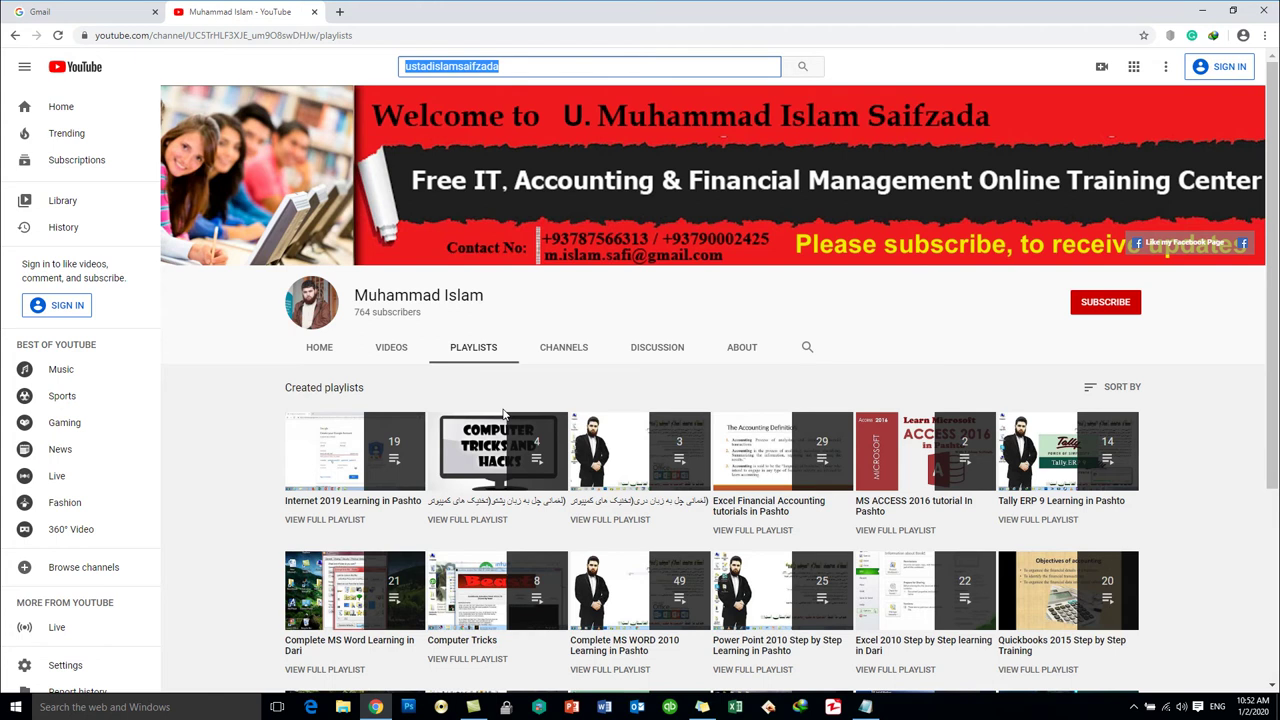
pyautogui.click(112, 17)
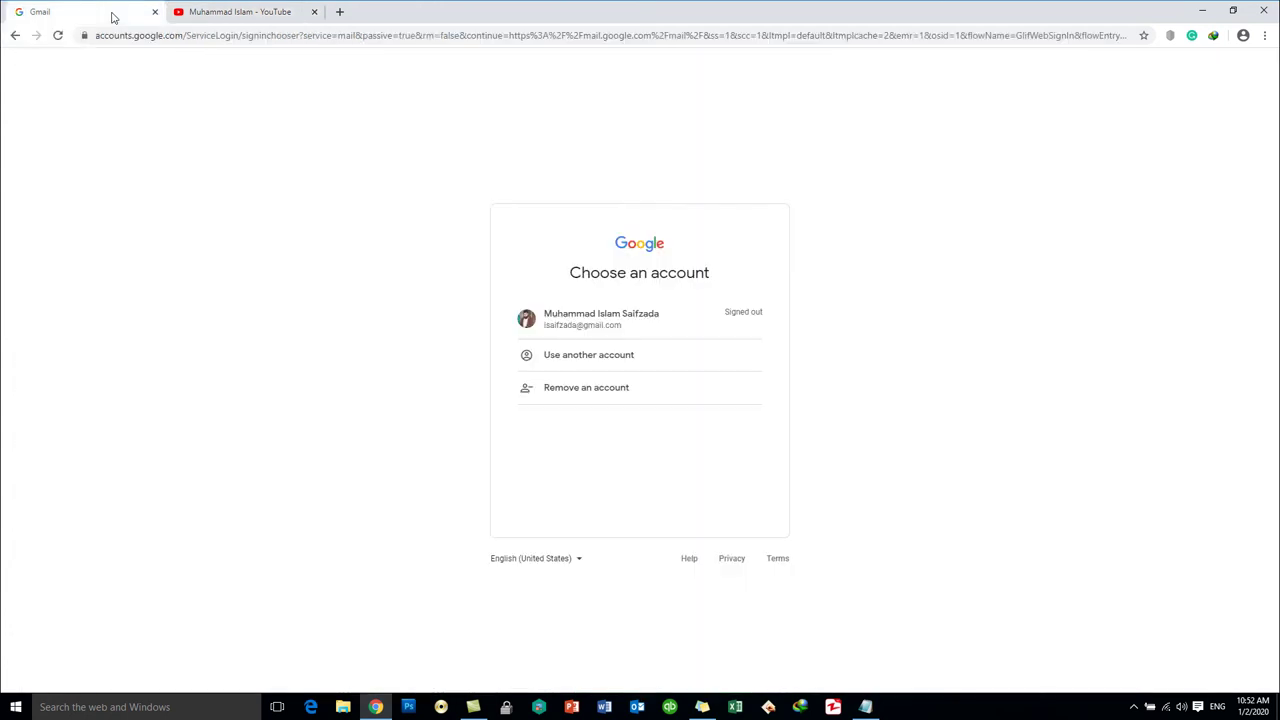
# - Load gmail.com from the address bar
pyautogui.click(217, 38)
pyautogui.write('gmail')
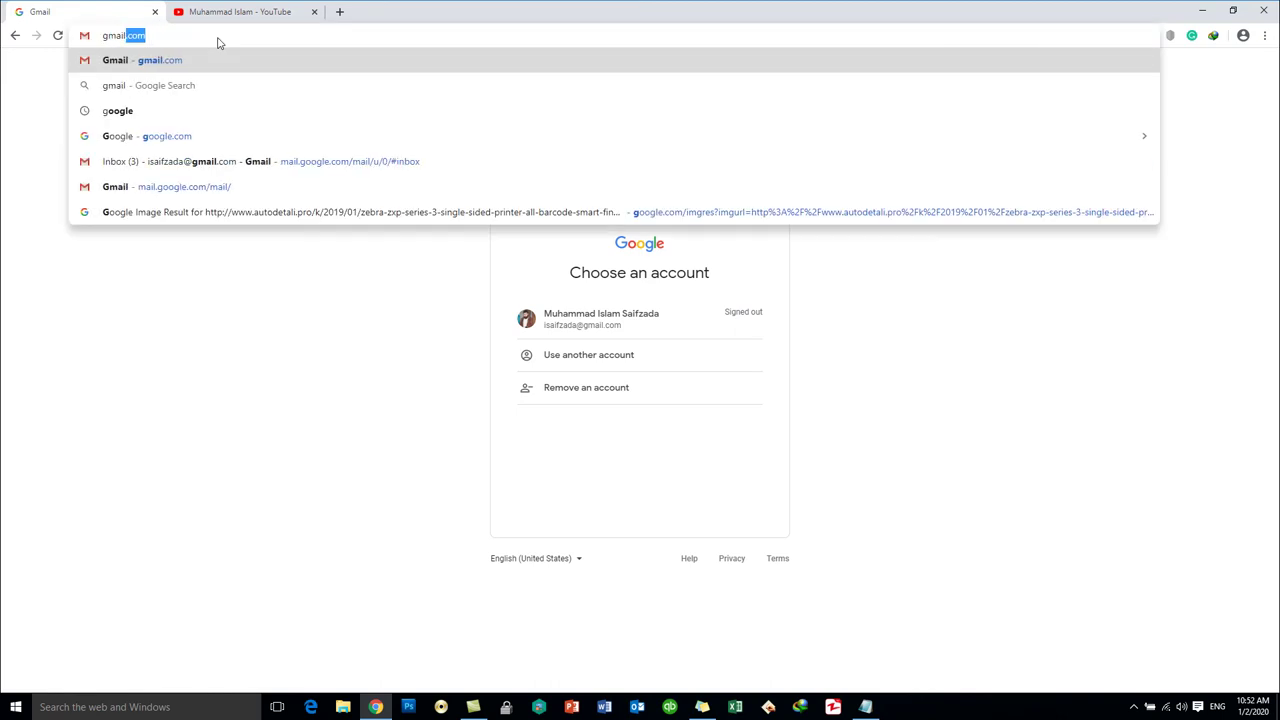
pyautogui.press('Return')
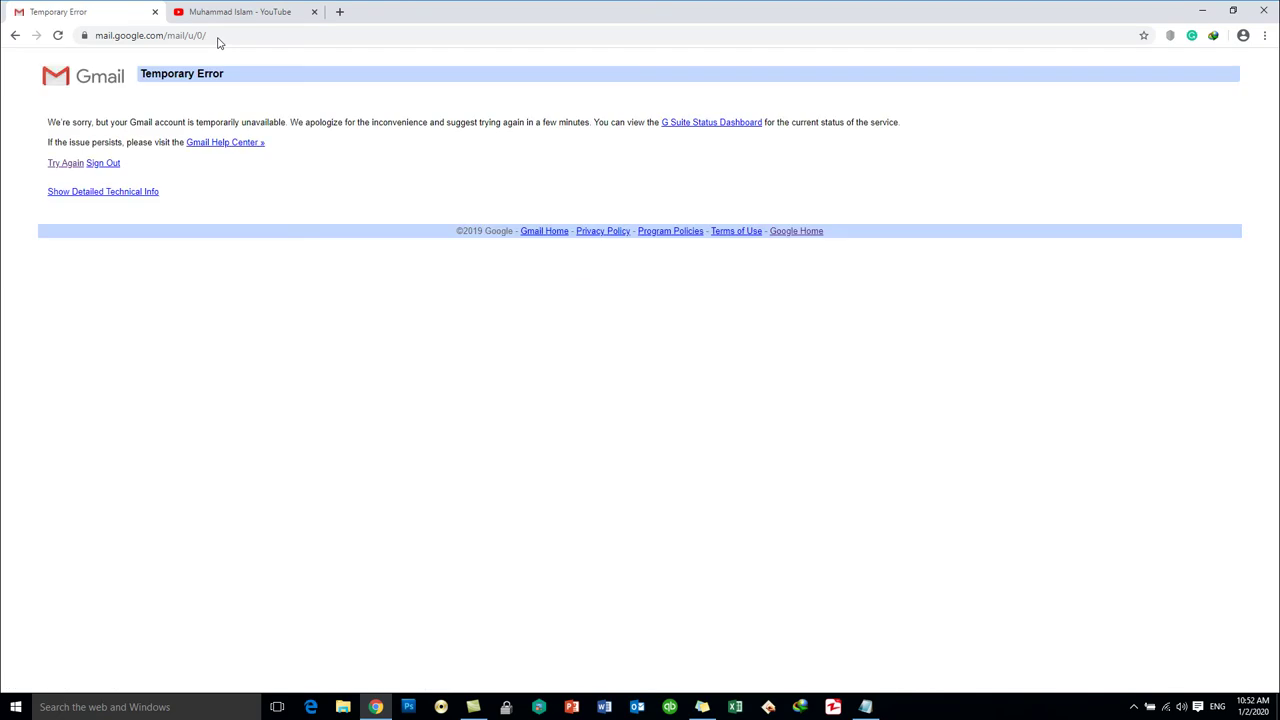
pyautogui.click(218, 38)
pyautogui.write('gmail.com')
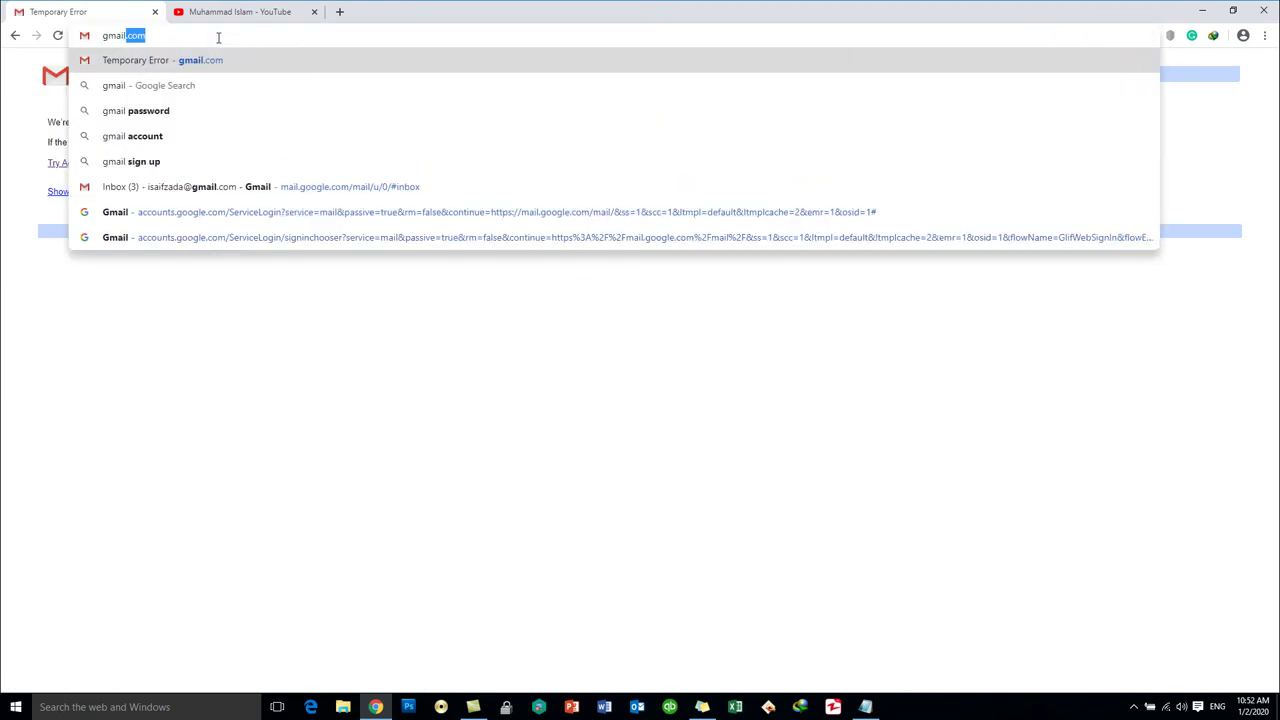
pyautogui.press('Return')
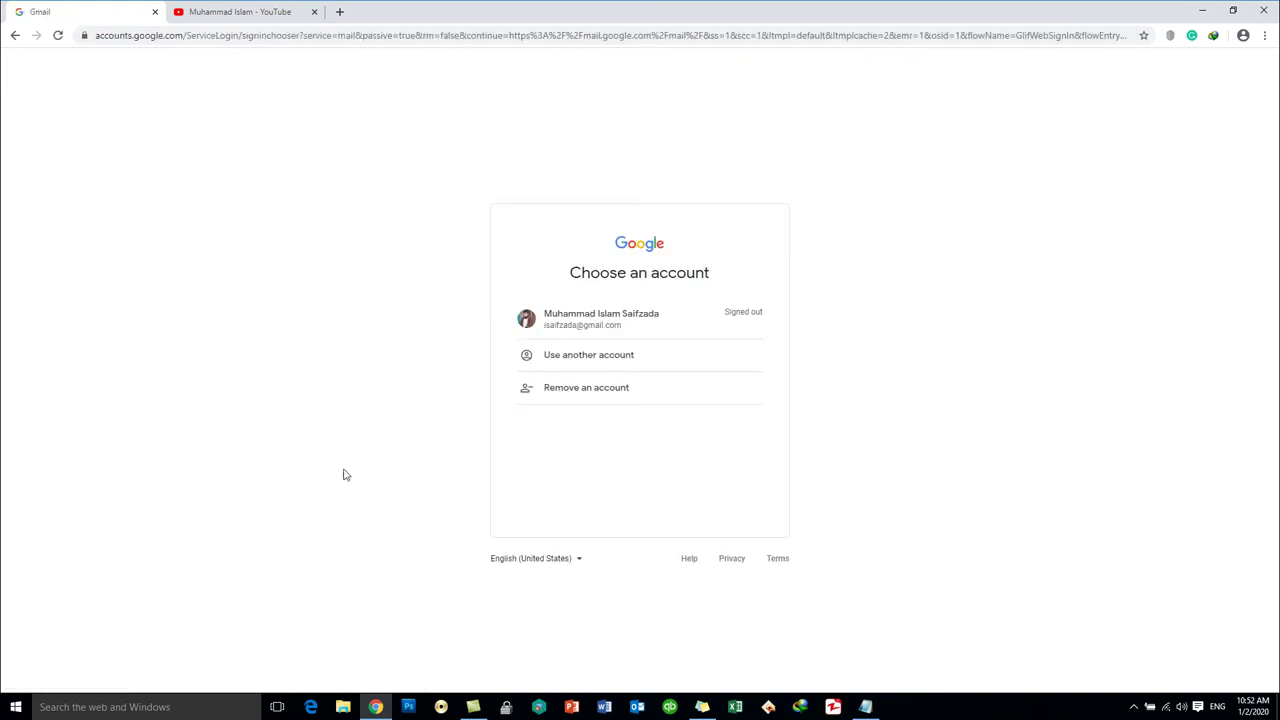
# - Sign in with the saved account by entering its password
pyautogui.click(583, 326)
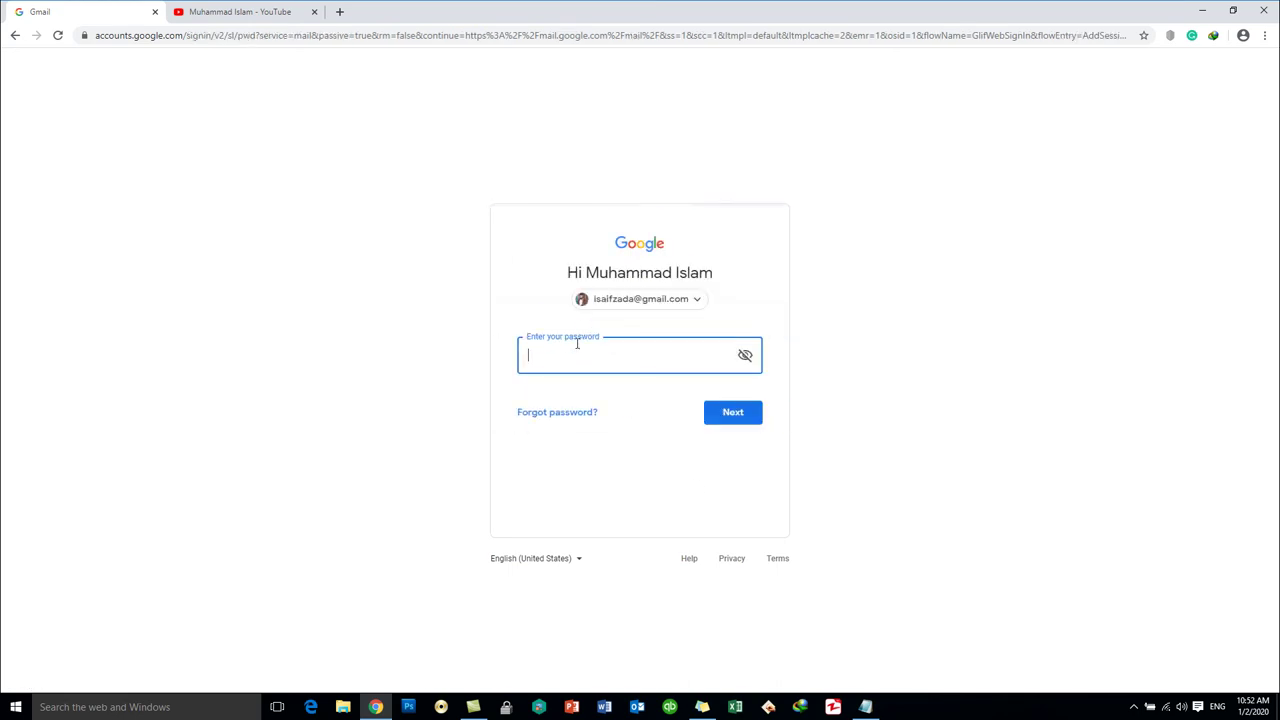
pyautogui.write('••')
pyautogui.press('Return')
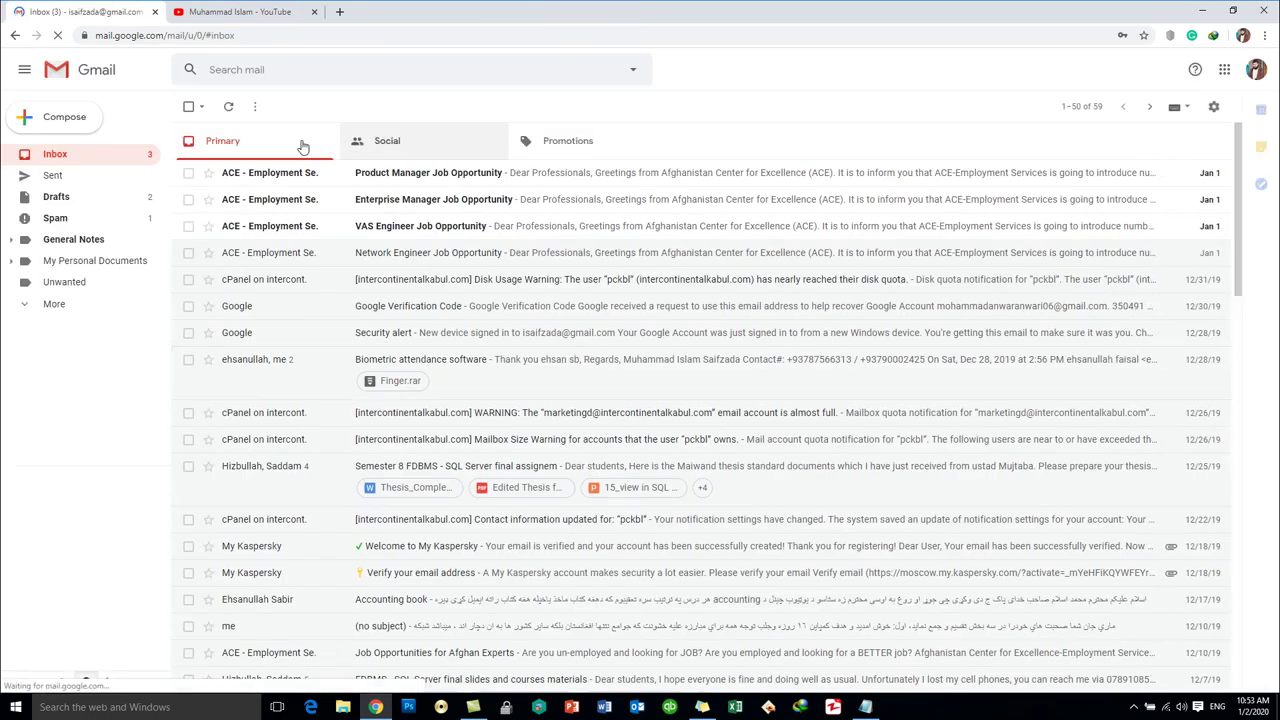
pyautogui.click(62, 120)
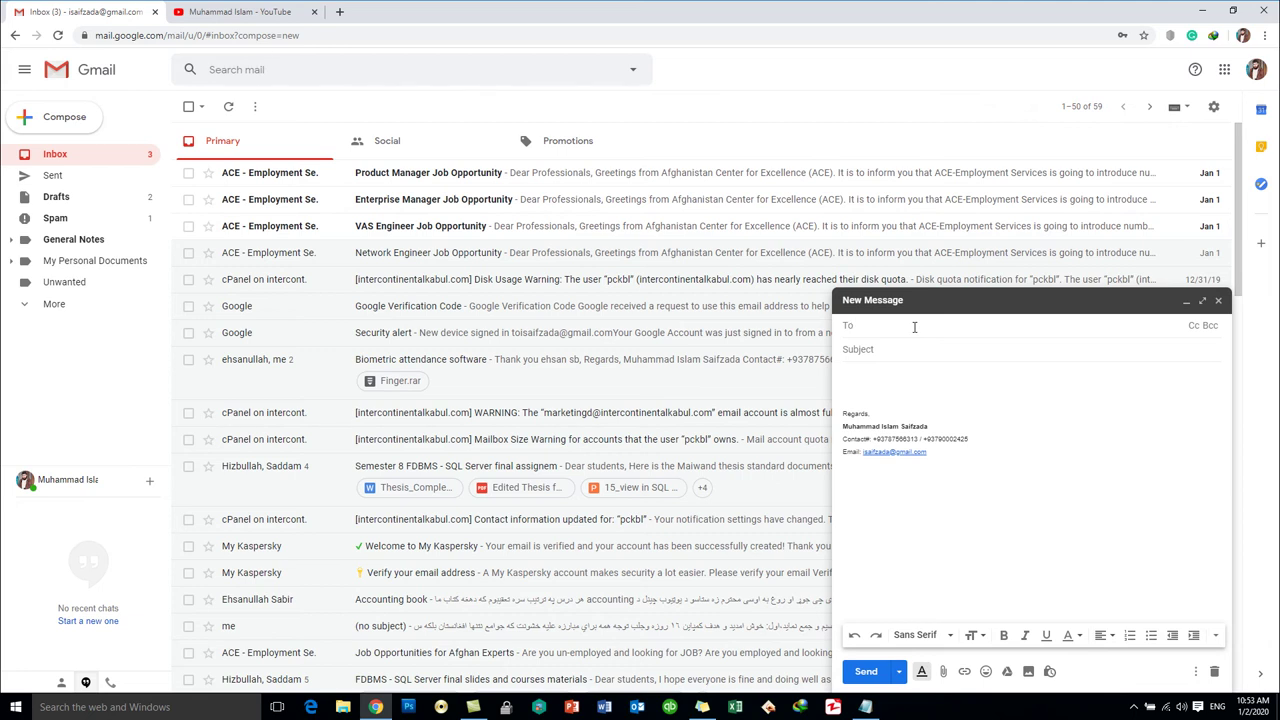
pyautogui.click(1218, 302)
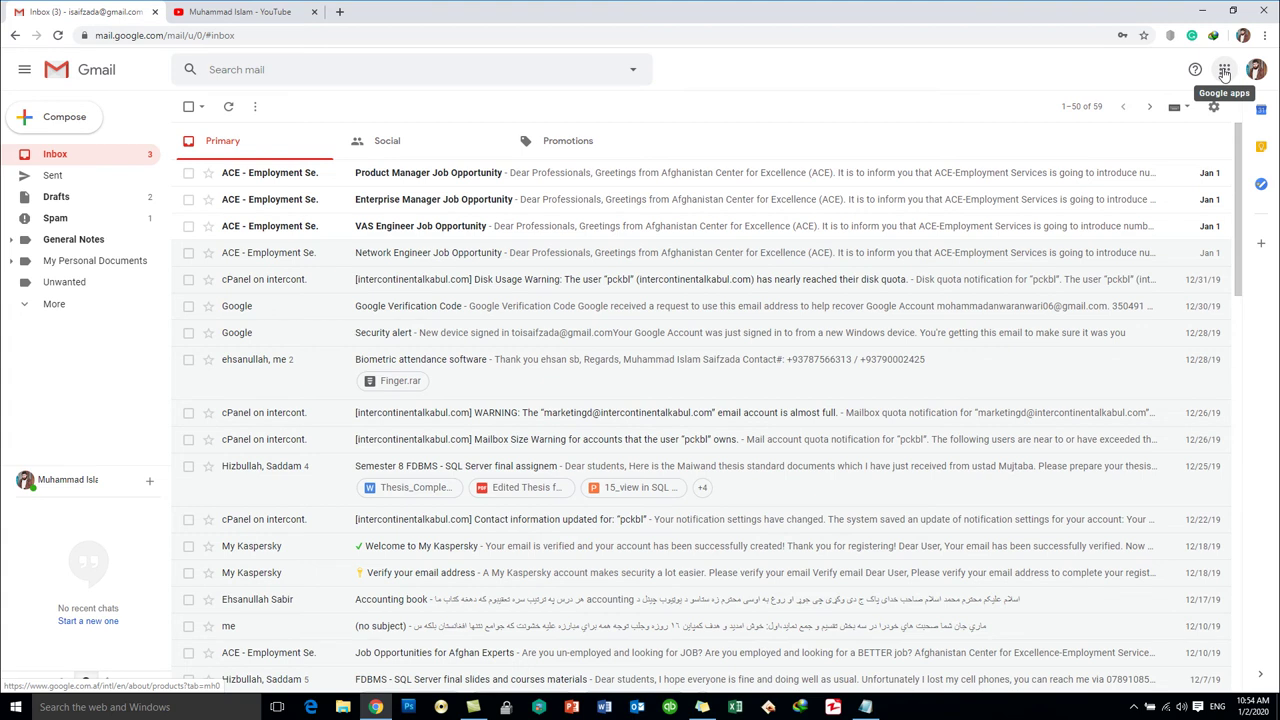
# - Open Google Contacts from the Google apps launcher in Gmail
pyautogui.click(1224, 70)
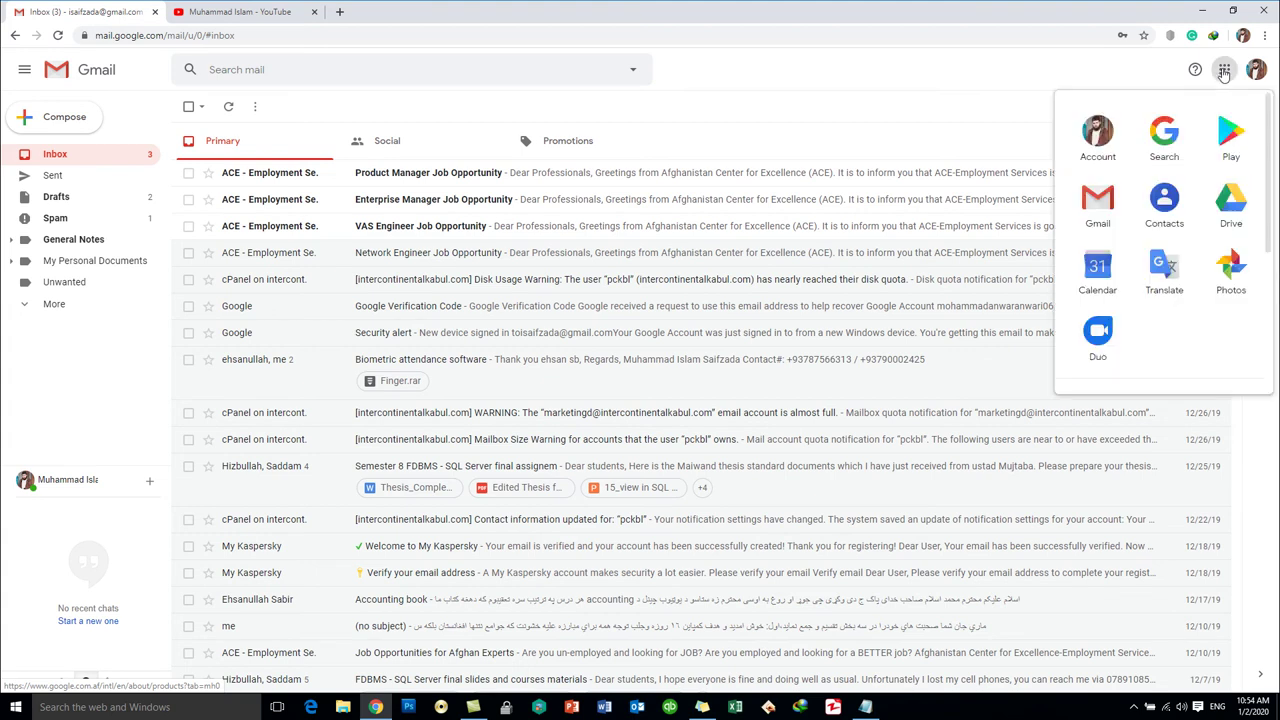
pyautogui.click(1165, 210)
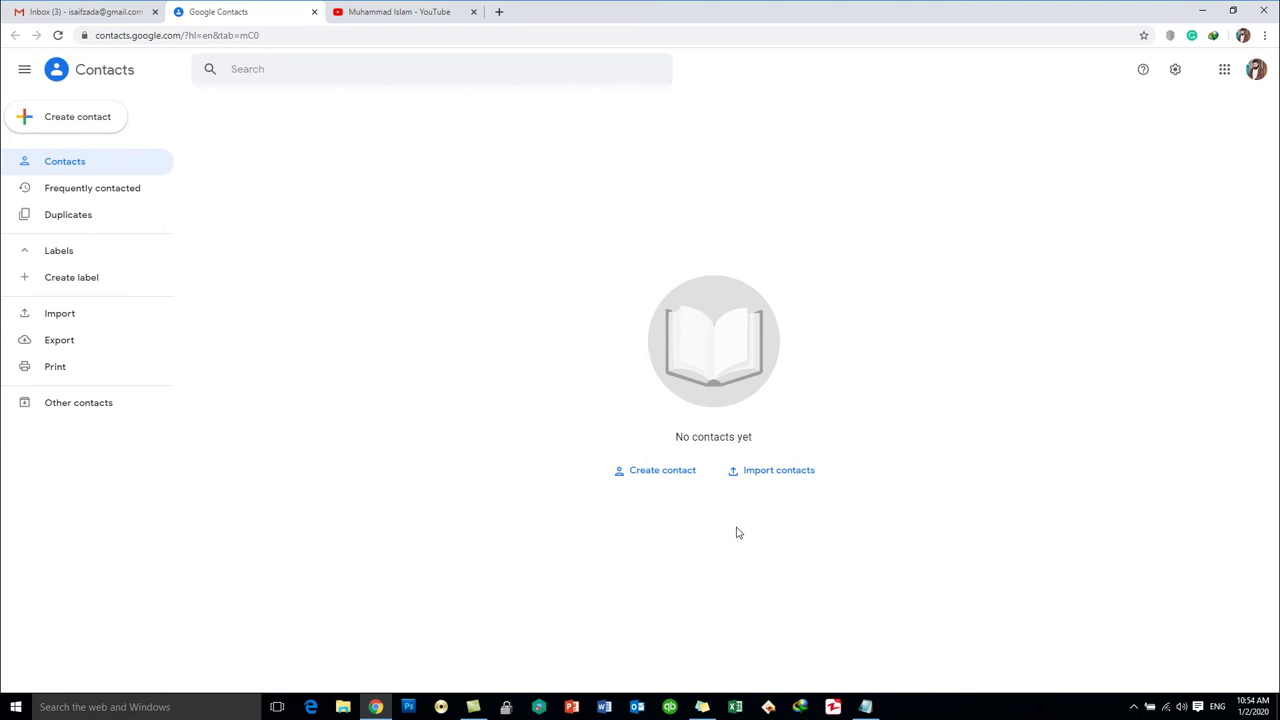
# - Start a new contact and fill in the contact's full name and Hotmail e-mail address
pyautogui.click(82, 118)
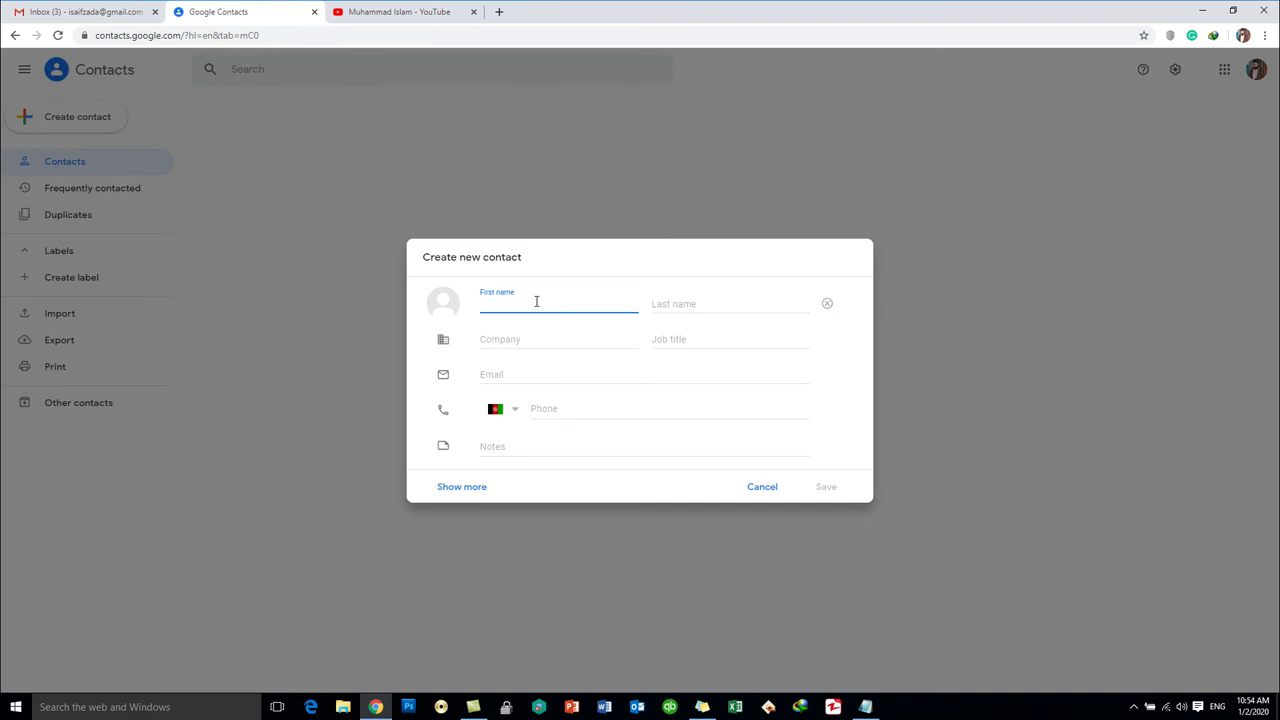
pyautogui.press('Tab')
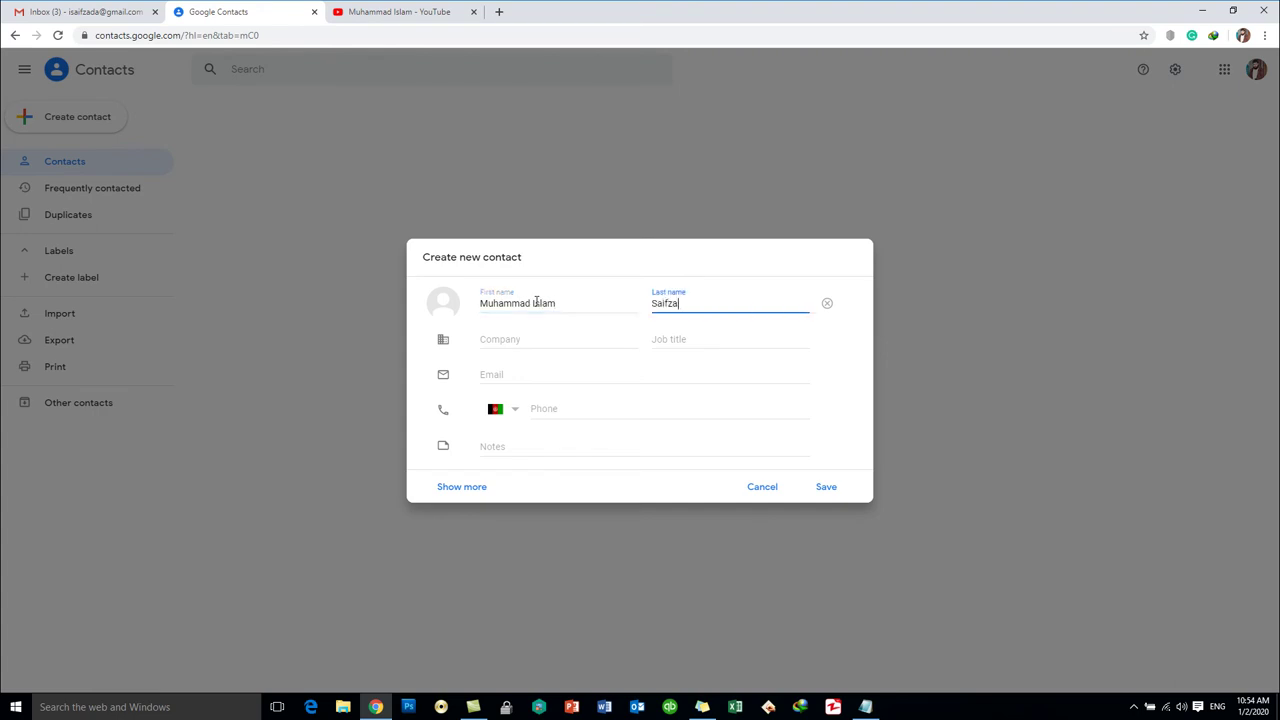
pyautogui.press('Tab')
pyautogui.press('Tab')
pyautogui.press('Tab')
pyautogui.press('Tab')
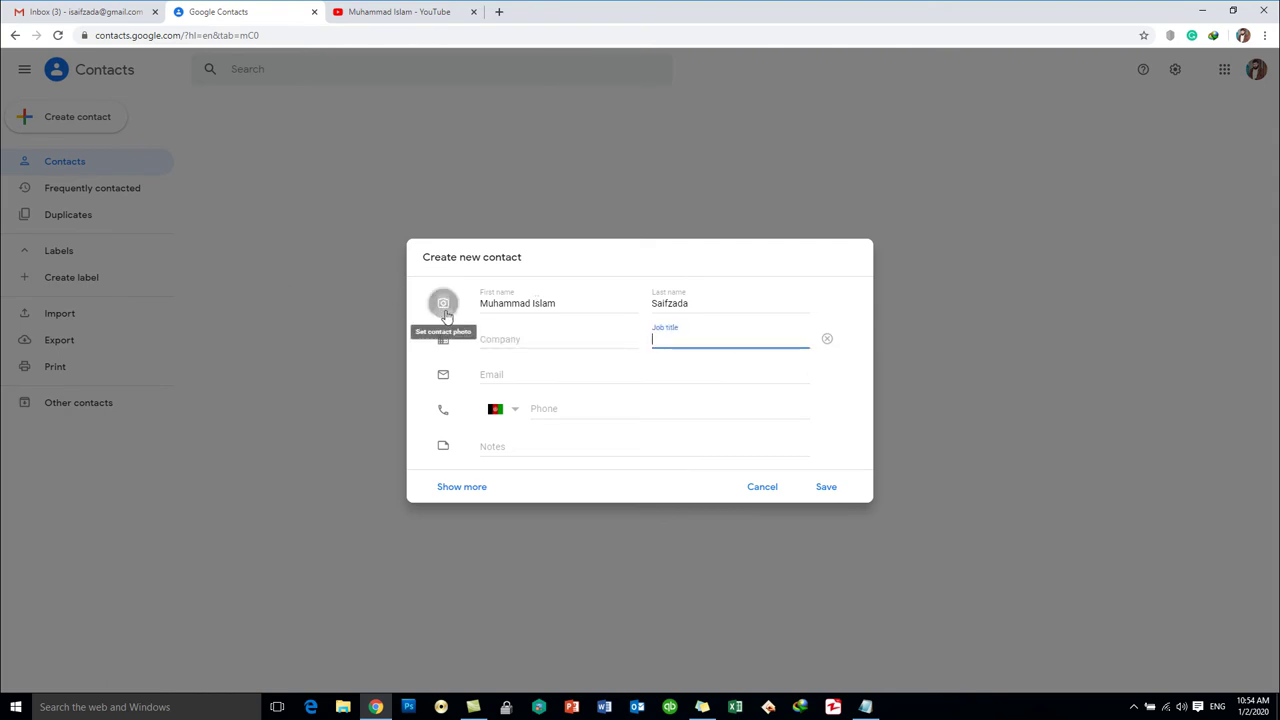
pyautogui.click(526, 368)
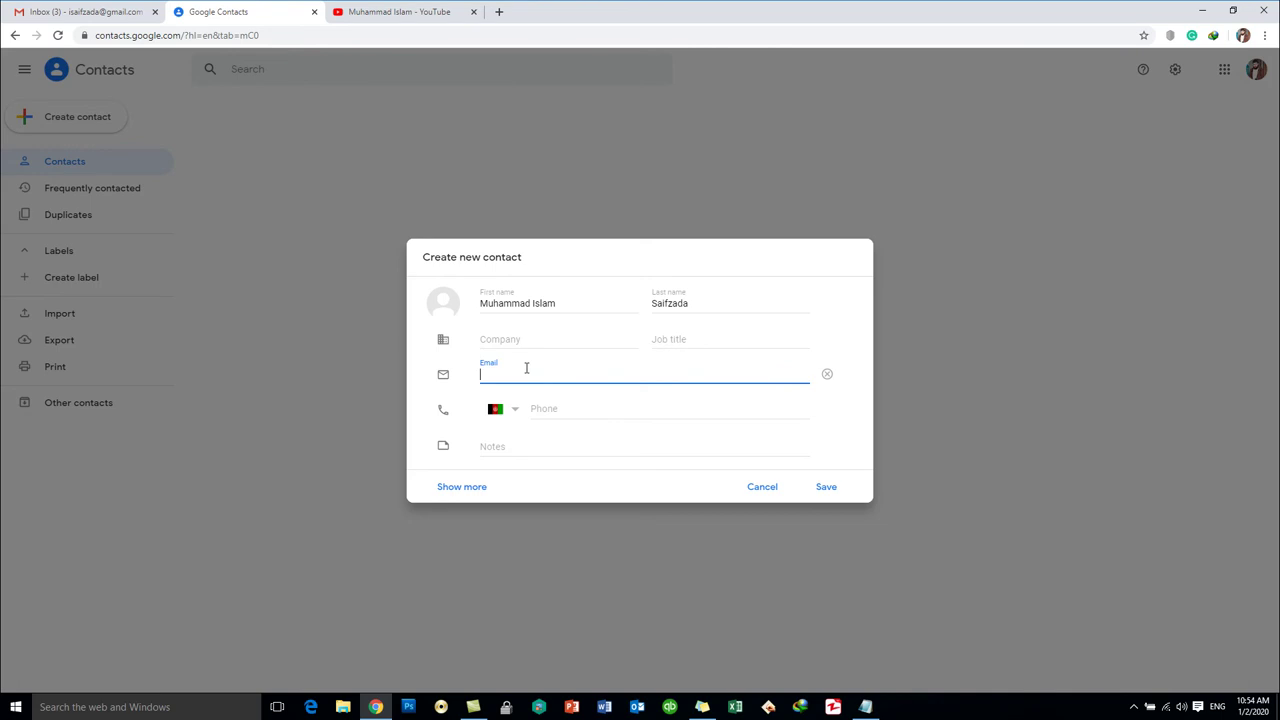
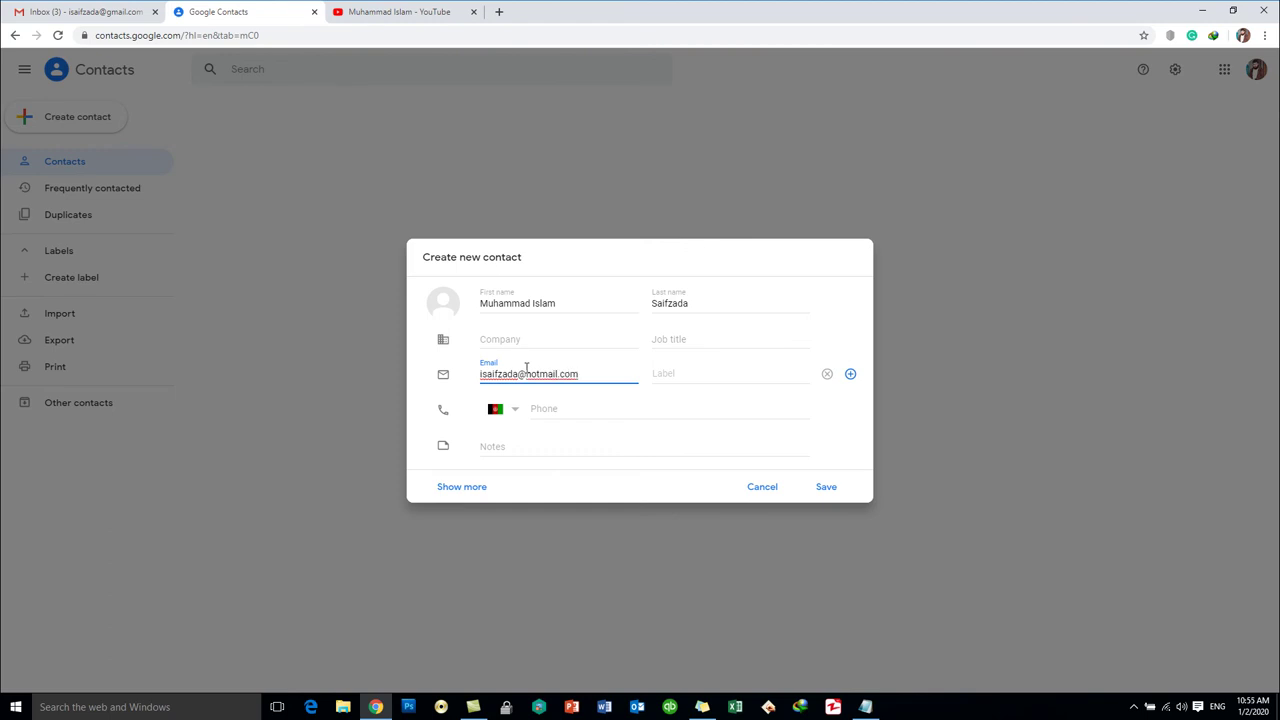
pyautogui.click(559, 411)
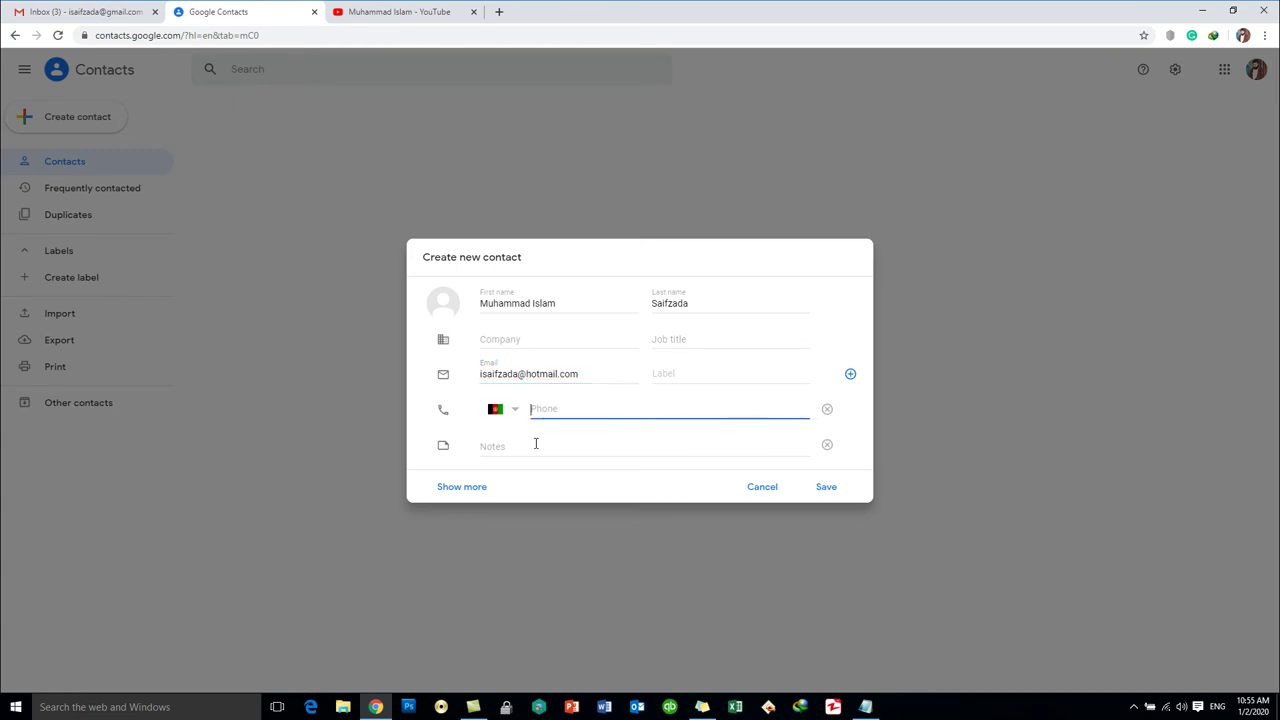
# - Show the extra detail fields, save the contact, and close its details card
pyautogui.click(484, 487)
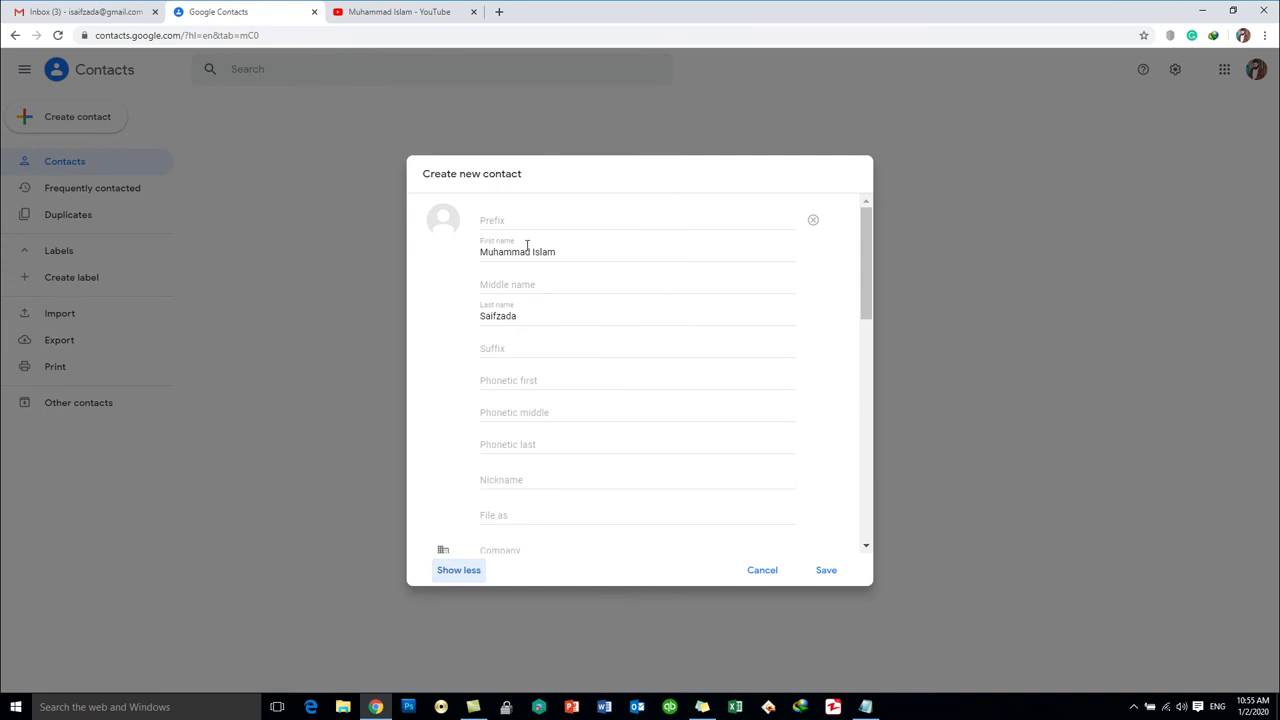
pyautogui.scroll(-3, 540, 290)
pyautogui.scroll(-1, 588, 451)
pyautogui.scroll(4, 594, 486)
pyautogui.scroll(-3, 560, 430)
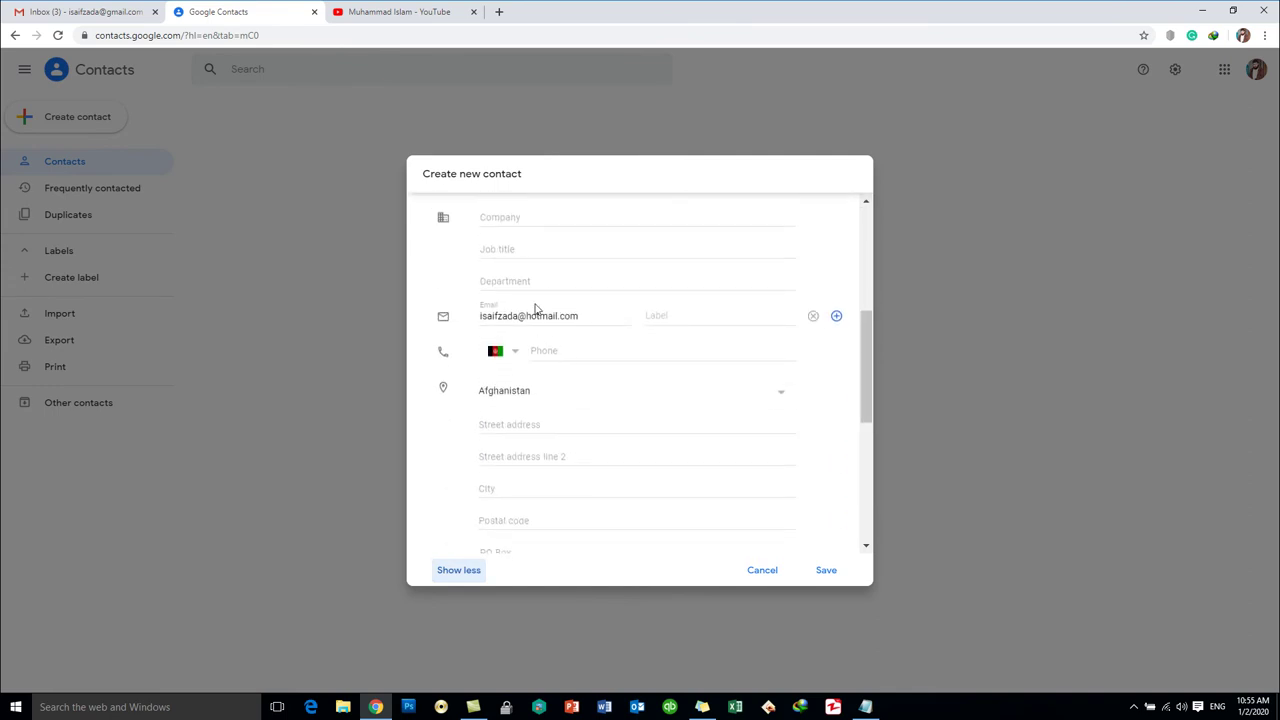
pyautogui.click(826, 570)
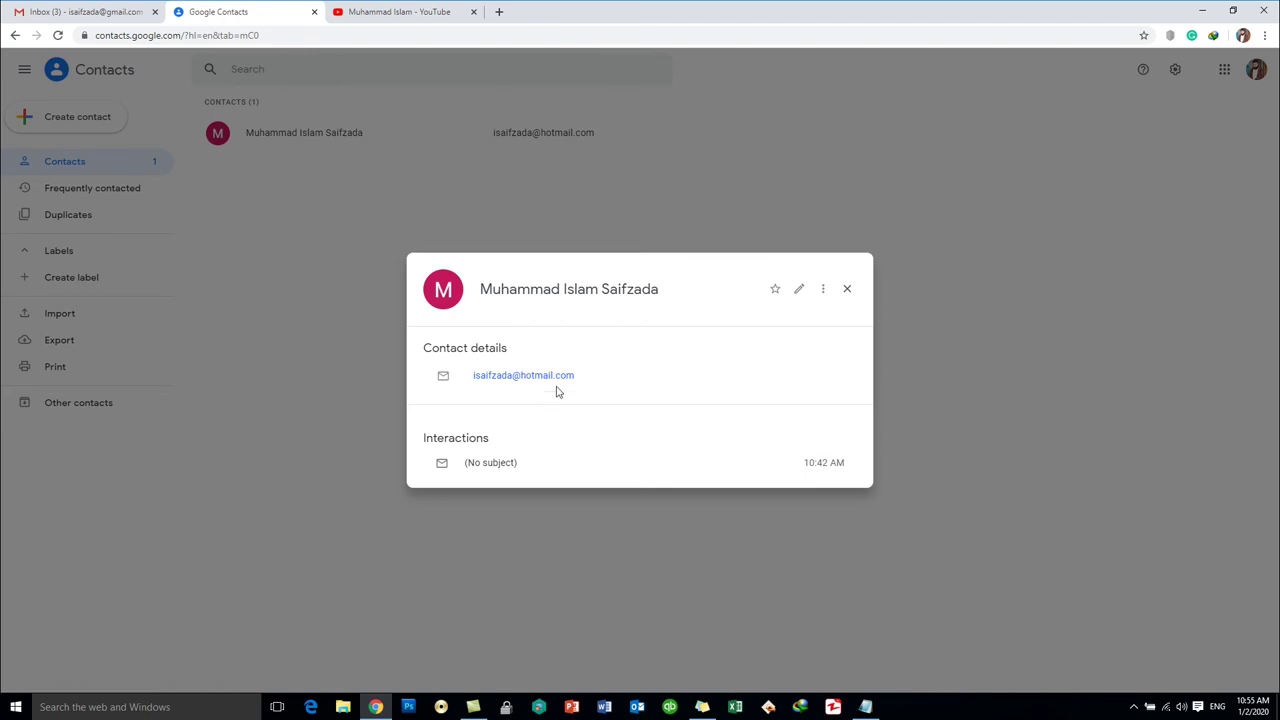
pyautogui.click(847, 289)
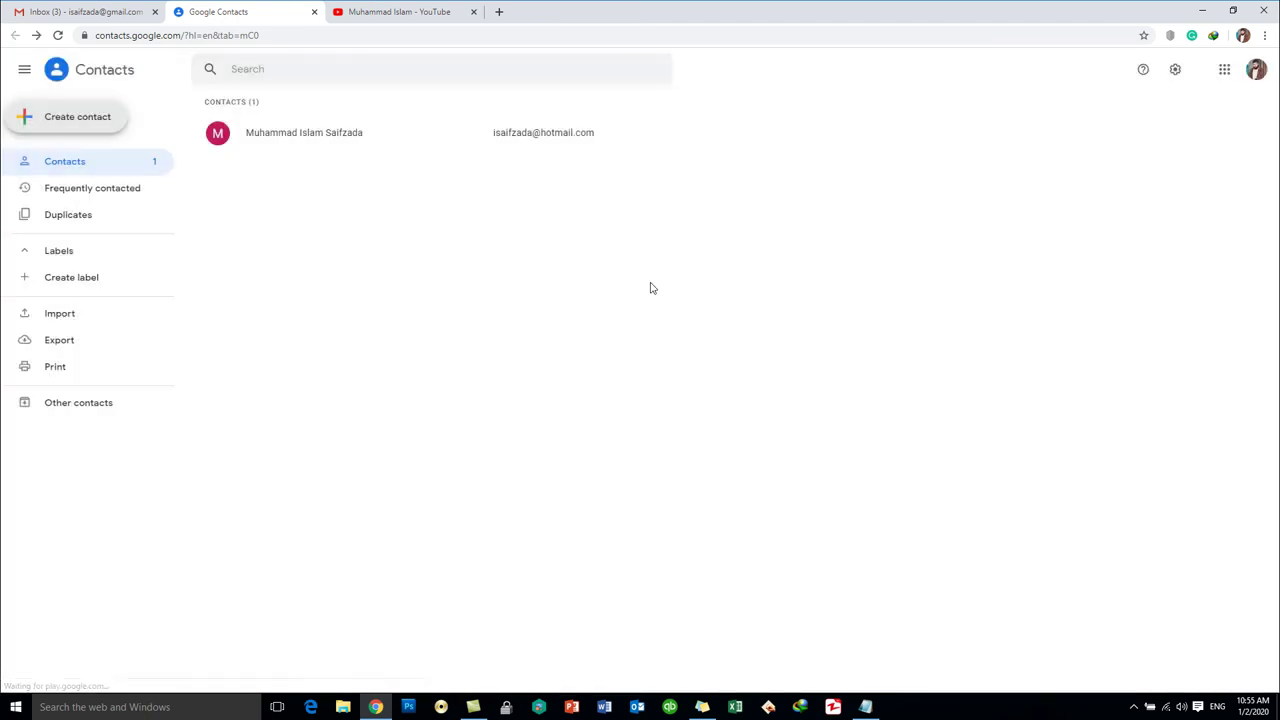
# - Start a second contact with the contact's first name, last name and e-mail address
pyautogui.click(79, 120)
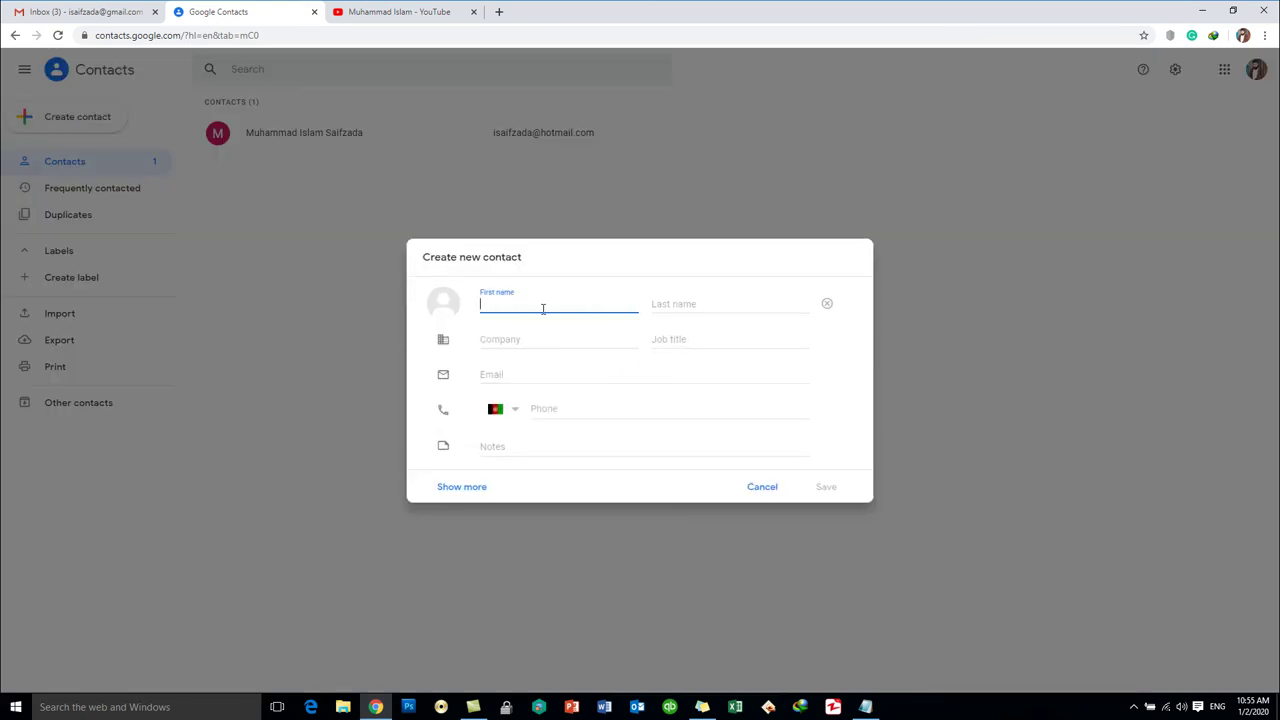
pyautogui.press('Tab')
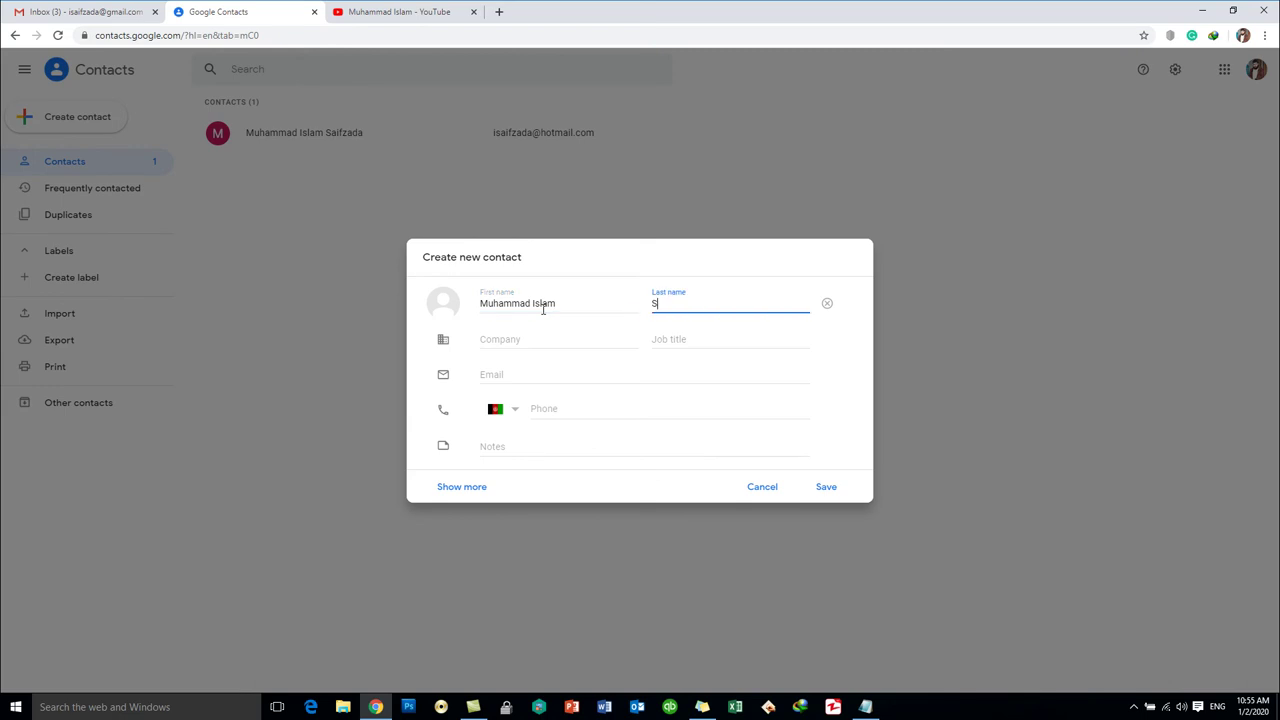
pyautogui.press('Tab')
pyautogui.press('Tab')
pyautogui.press('Tab')
pyautogui.press('Tab')
pyautogui.press('Tab')
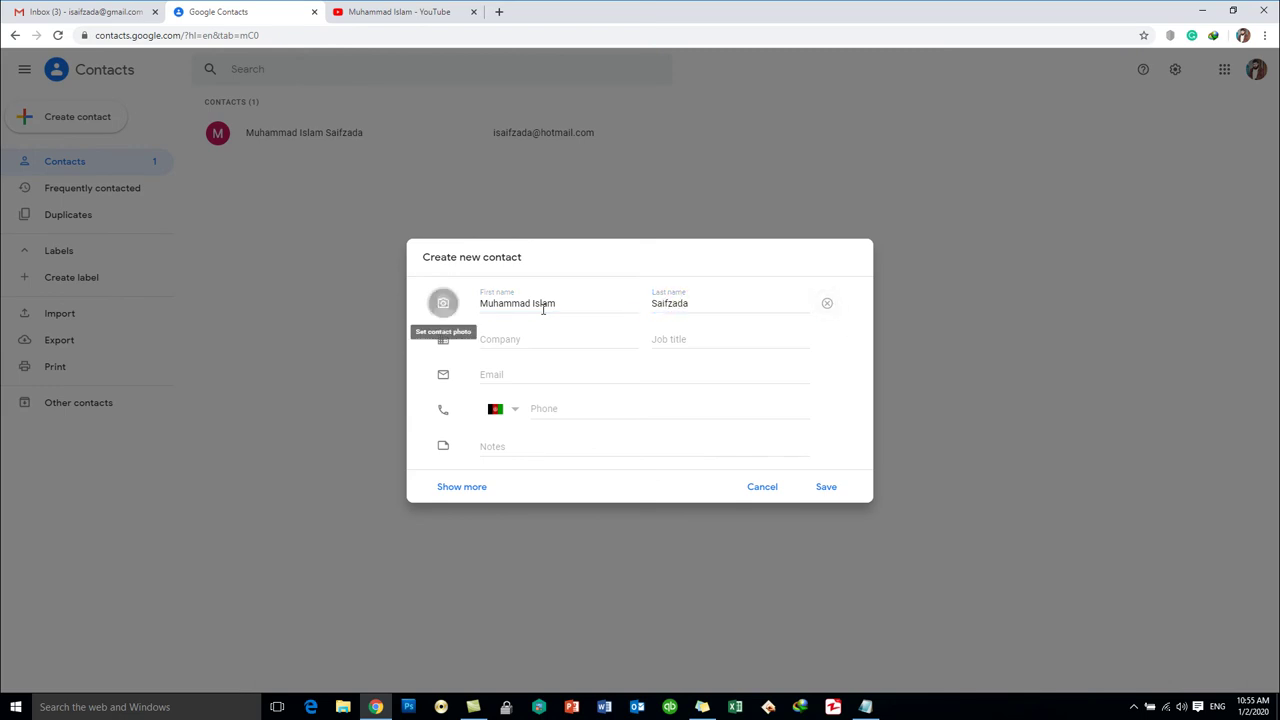
pyautogui.press('Tab')
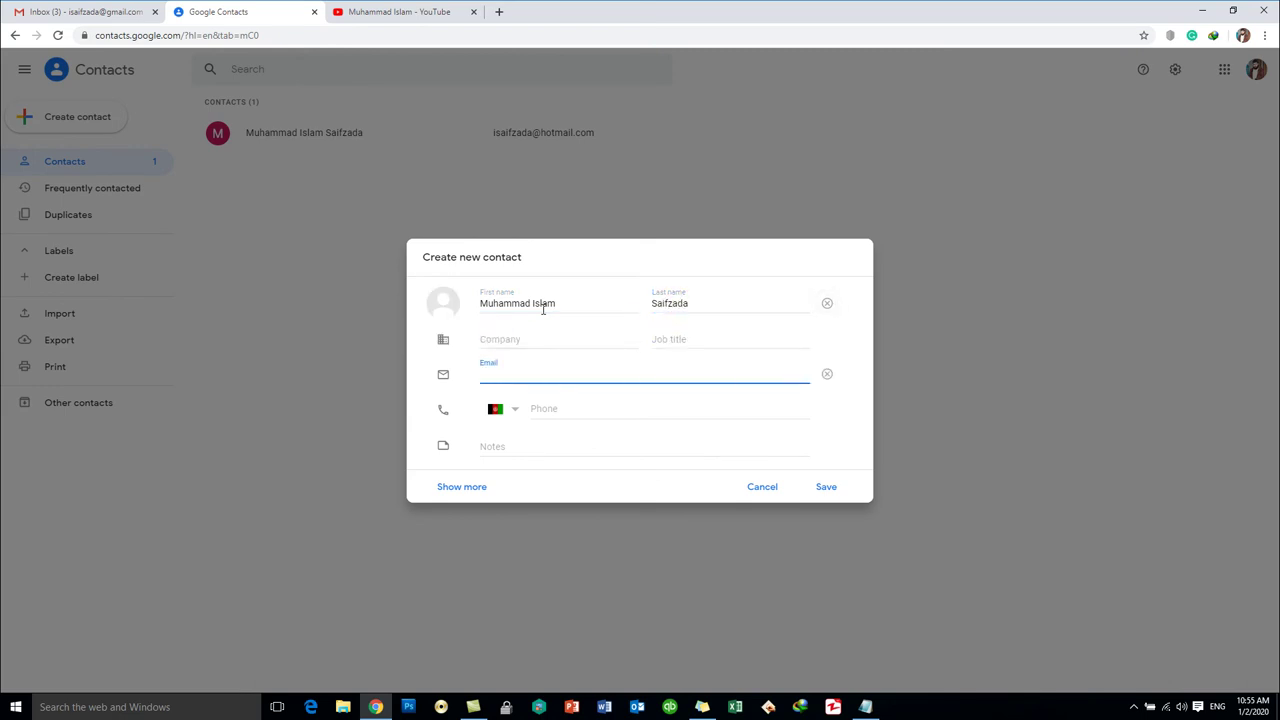
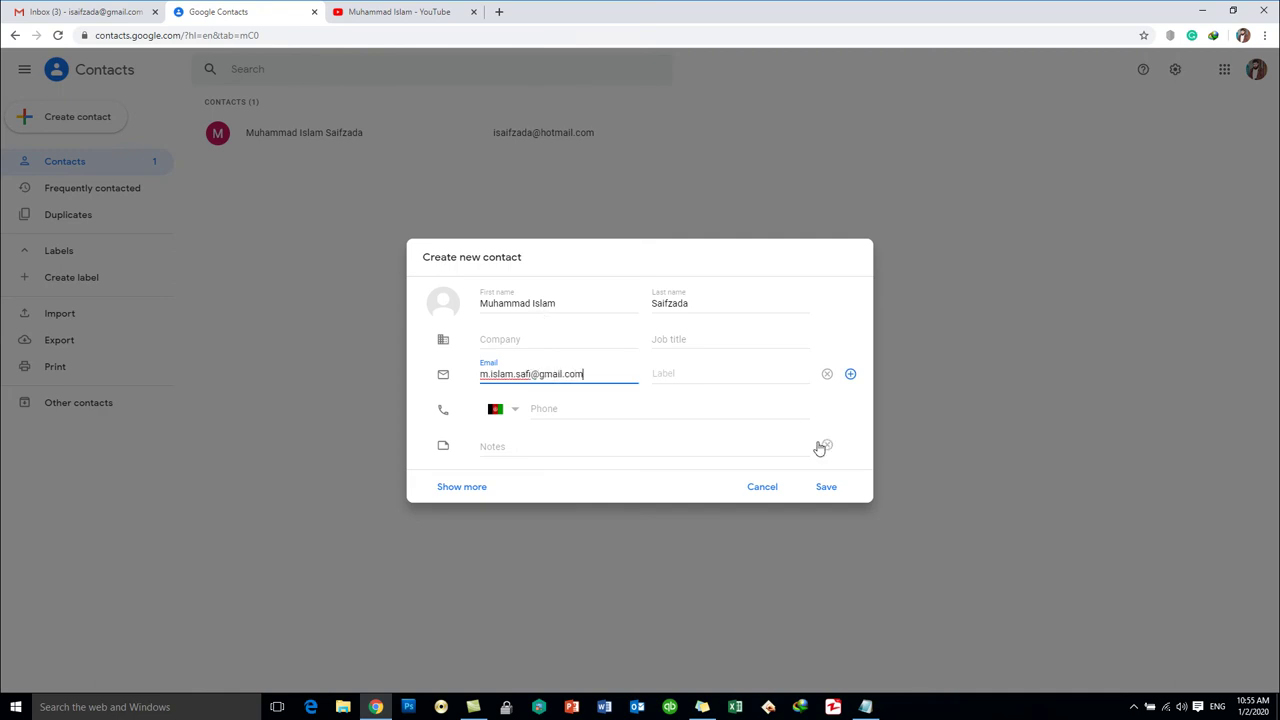
# - Save the second contact, look over its card, close it, and return to Gmail
pyautogui.click(826, 488)
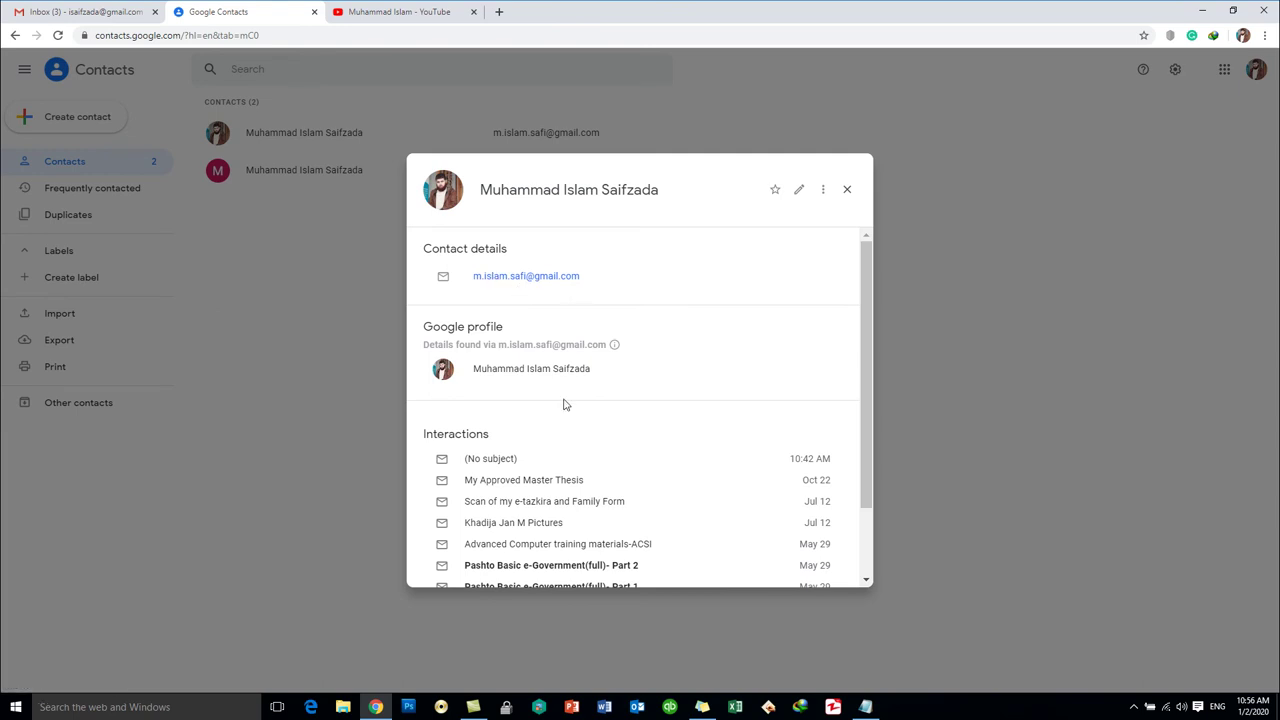
pyautogui.scroll(-2, 580, 500)
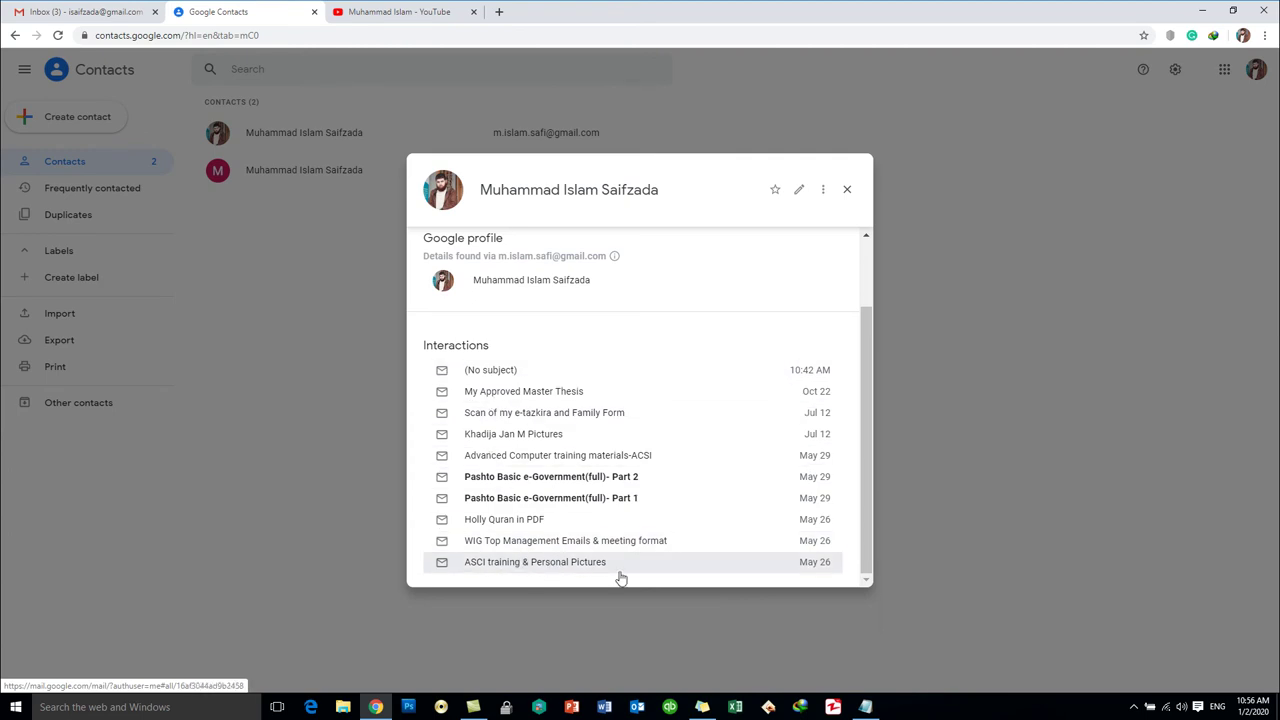
pyautogui.scroll(2, 729, 513)
pyautogui.click(847, 190)
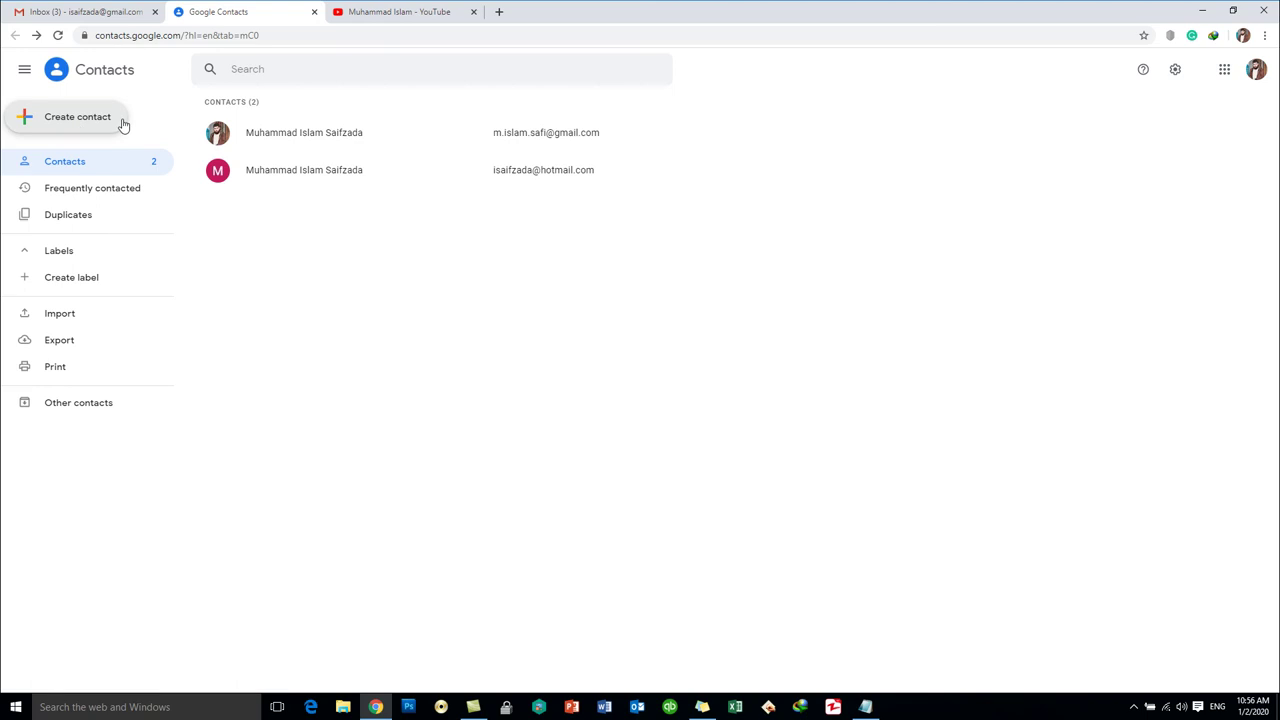
pyautogui.click(89, 14)
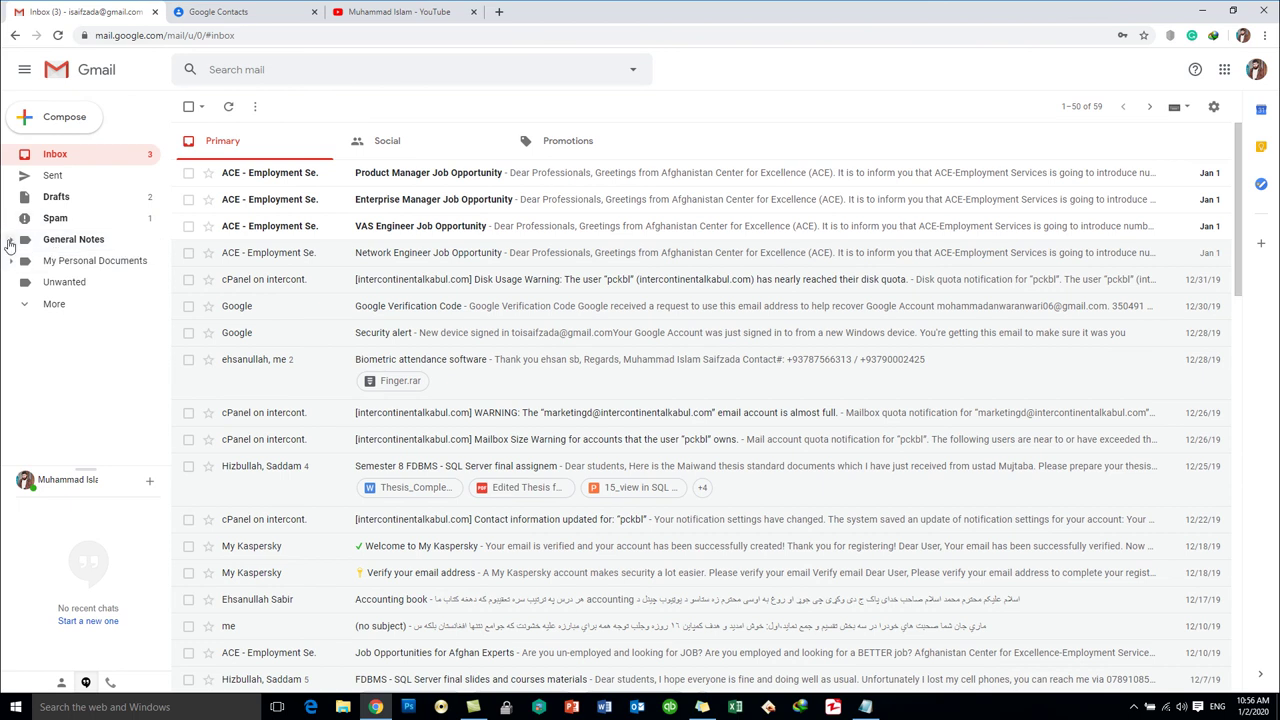
# - Expand and collapse Gmail's General Notes sublabels, then go back to the contacts list
pyautogui.click(10, 242)
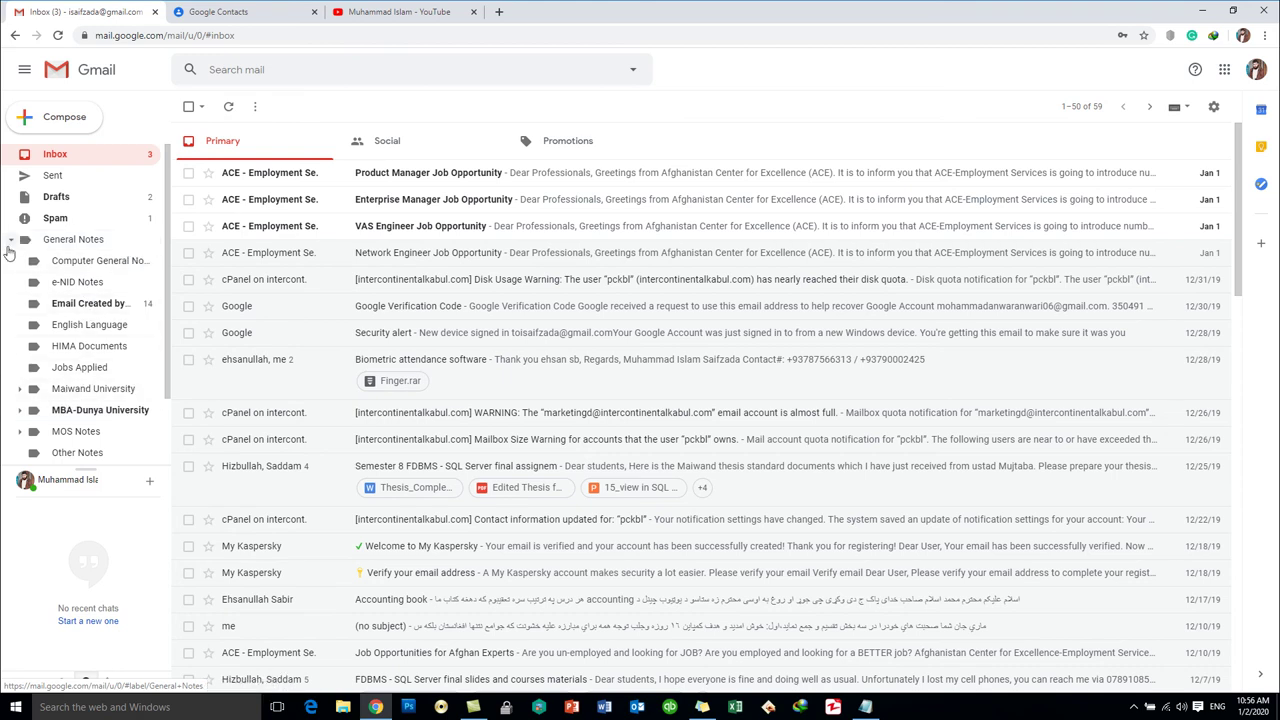
pyautogui.click(12, 240)
pyautogui.click(218, 12)
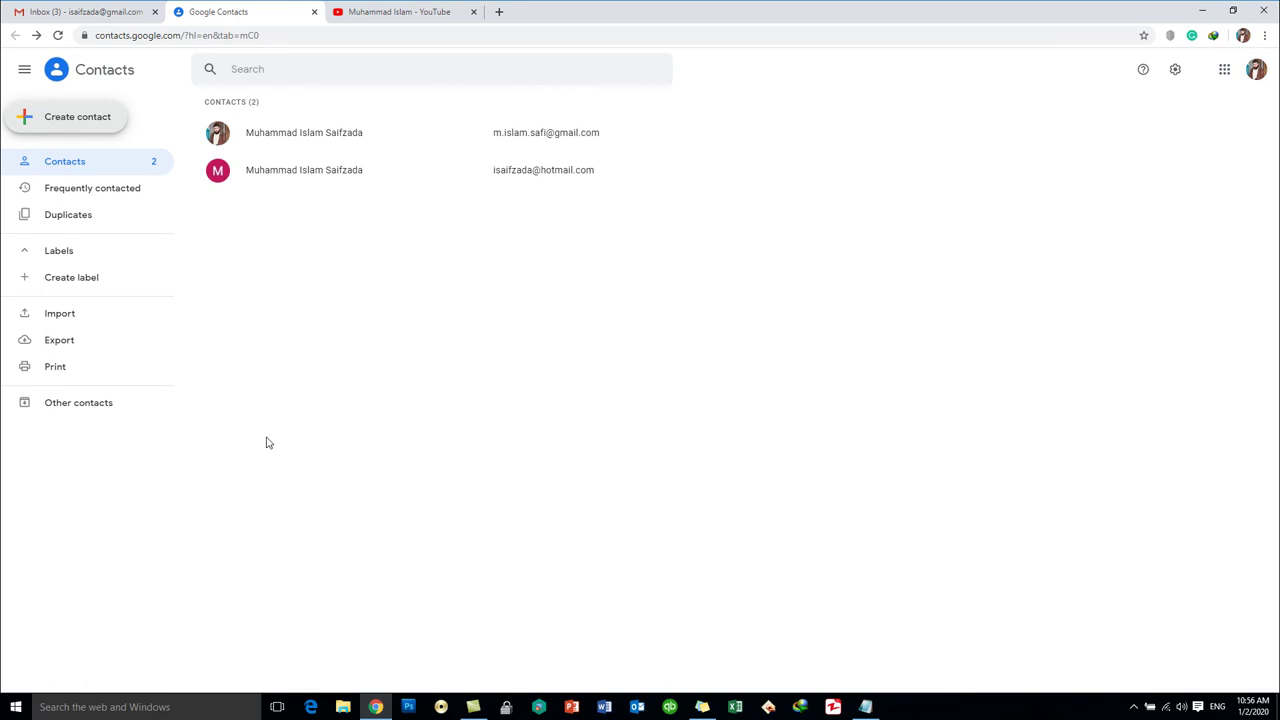
# - Start a new contact label named 'BCS-Kabul University Group'
pyautogui.click(71, 279)
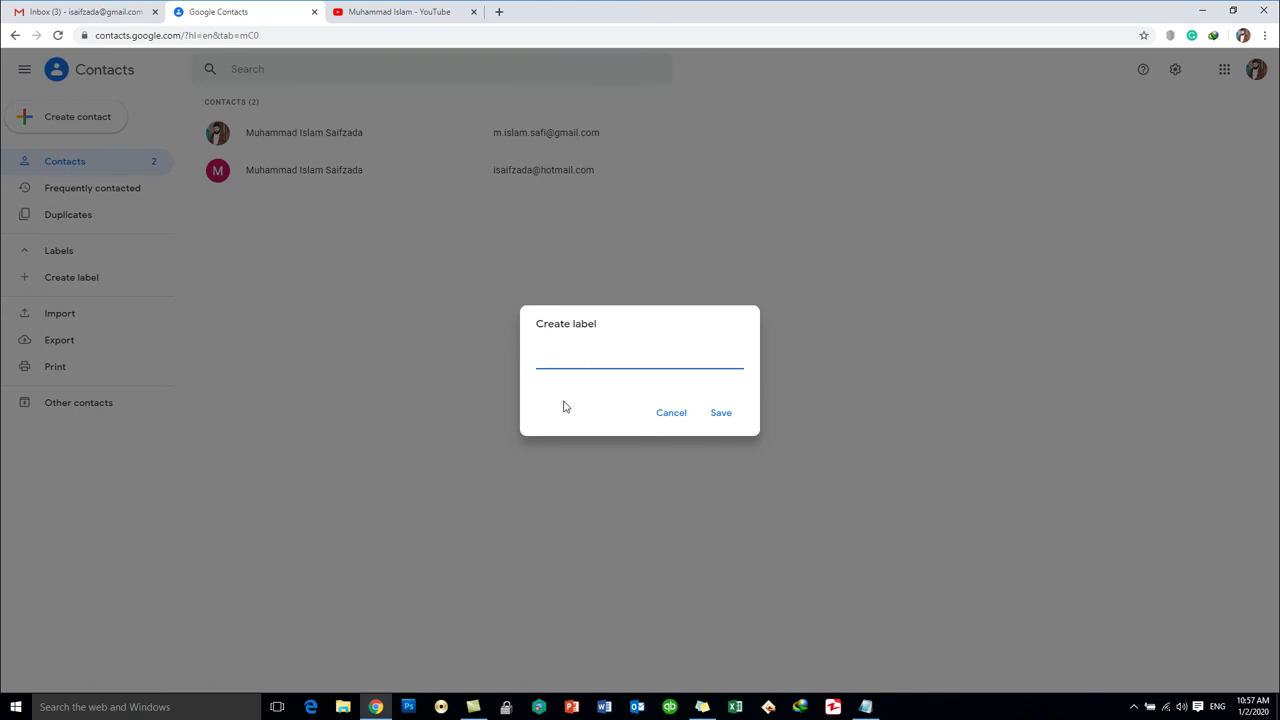
pyautogui.write('BCS-Kabul University Group')
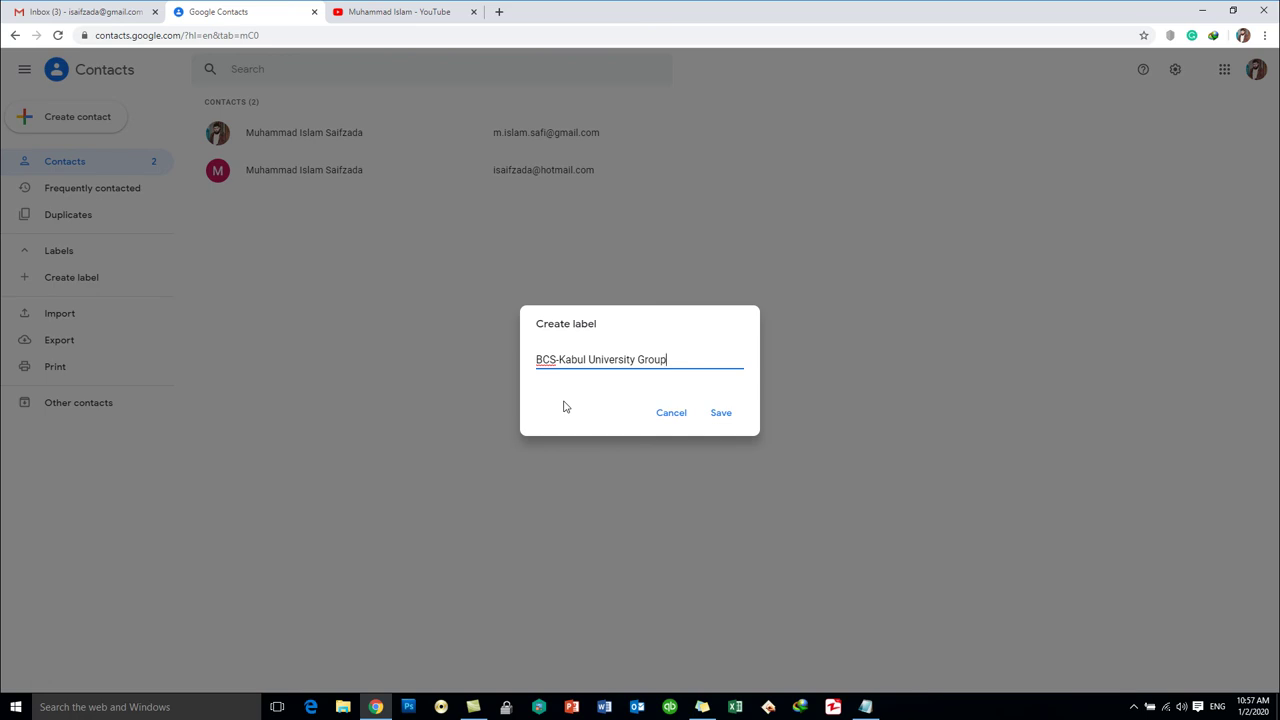
# - Save the BCS-Kabul University Group label, select both contacts, and label the first contact
pyautogui.click(722, 415)
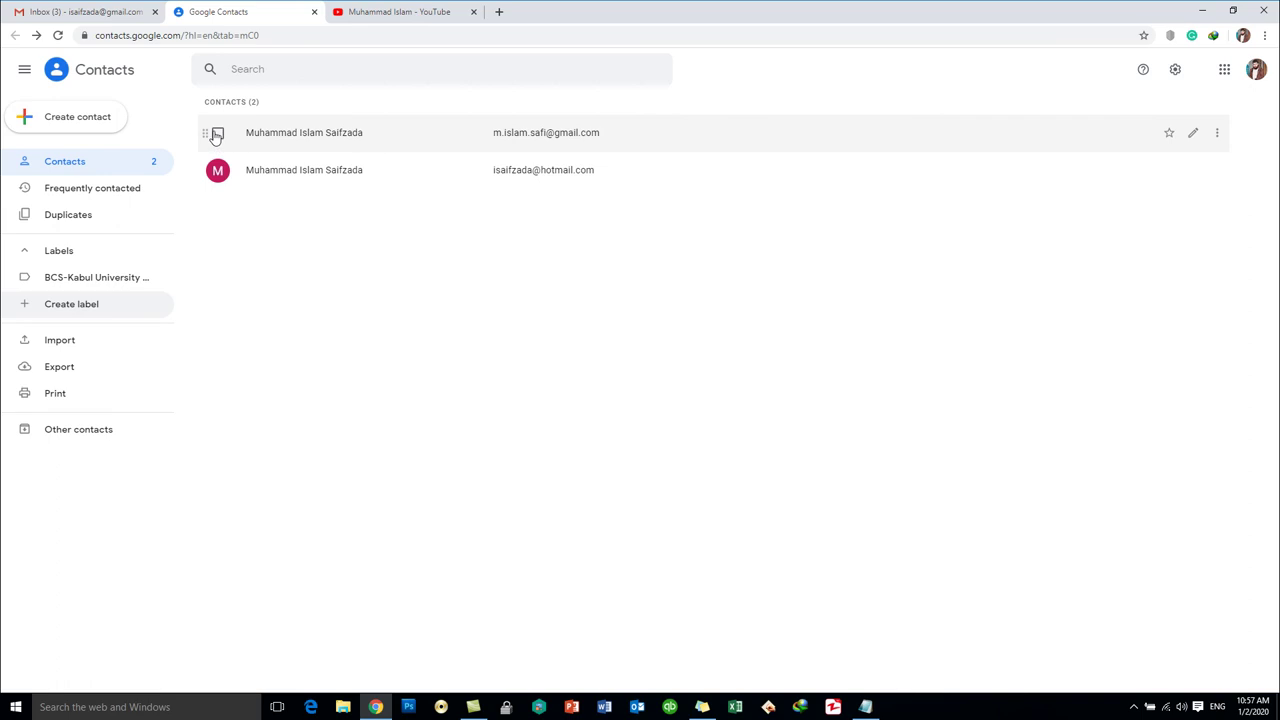
pyautogui.click(217, 134)
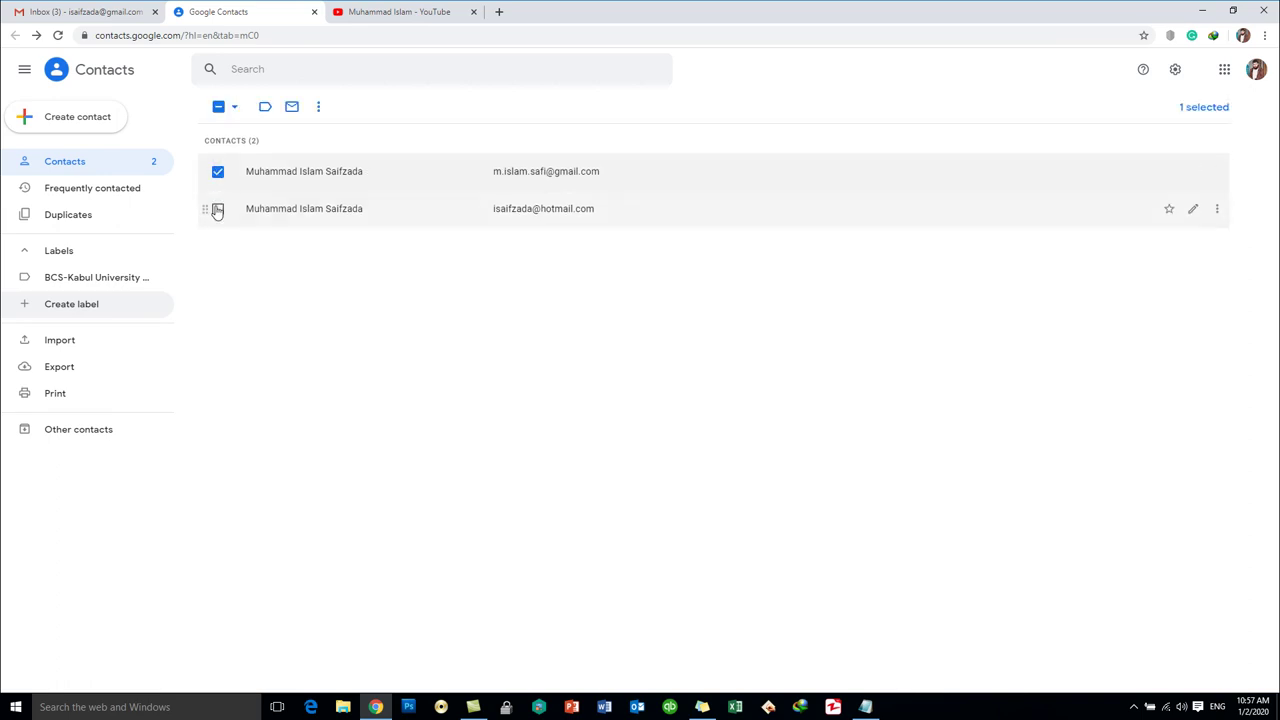
pyautogui.click(219, 210)
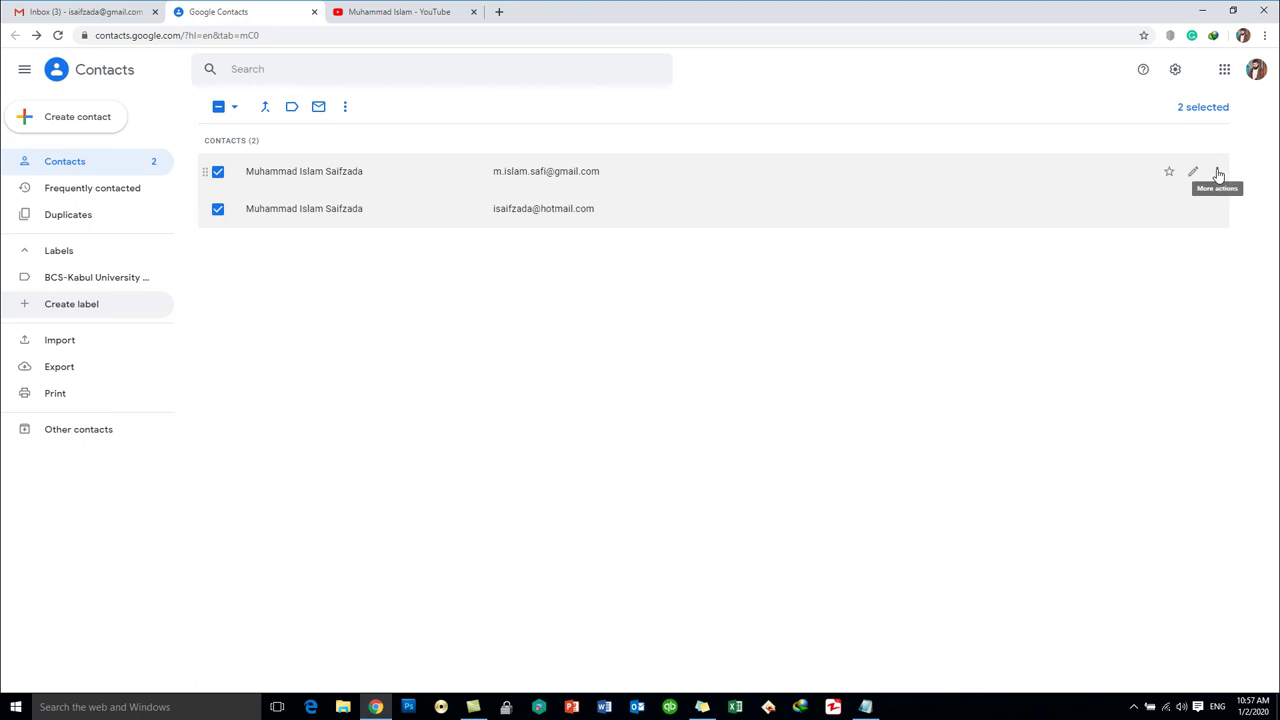
pyautogui.click(1218, 175)
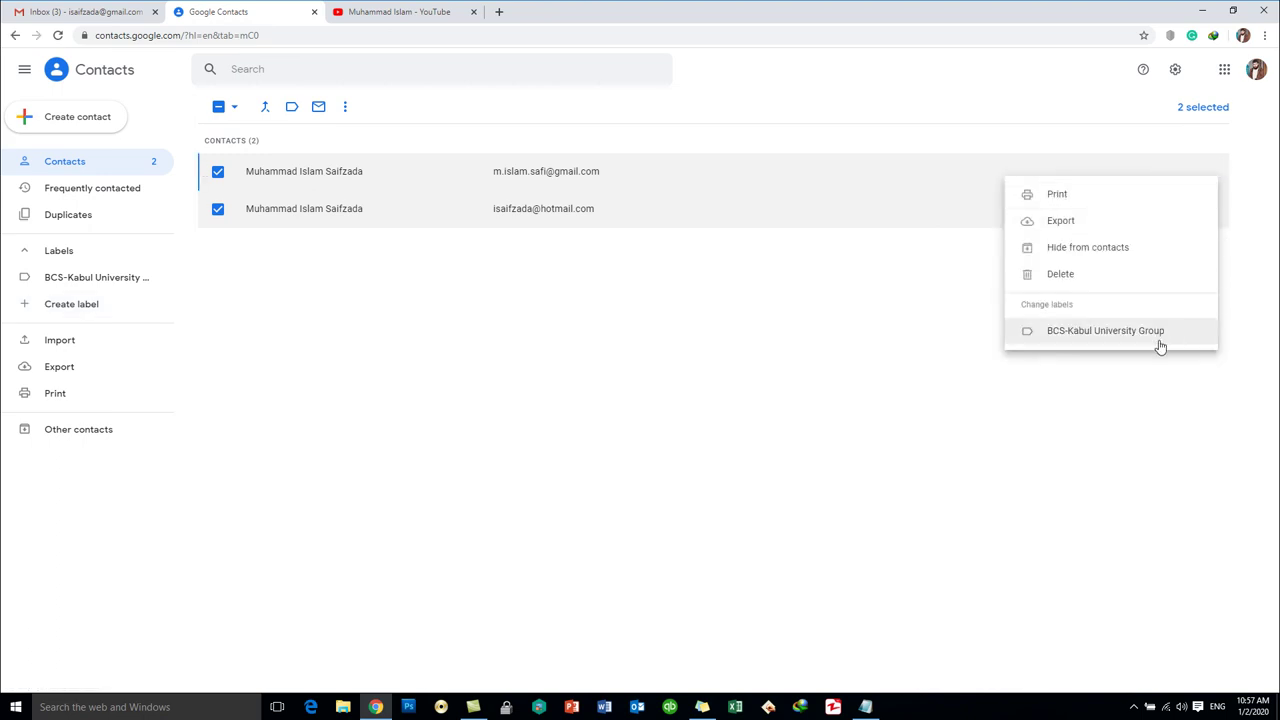
pyautogui.click(1160, 346)
pyautogui.click(1262, 193)
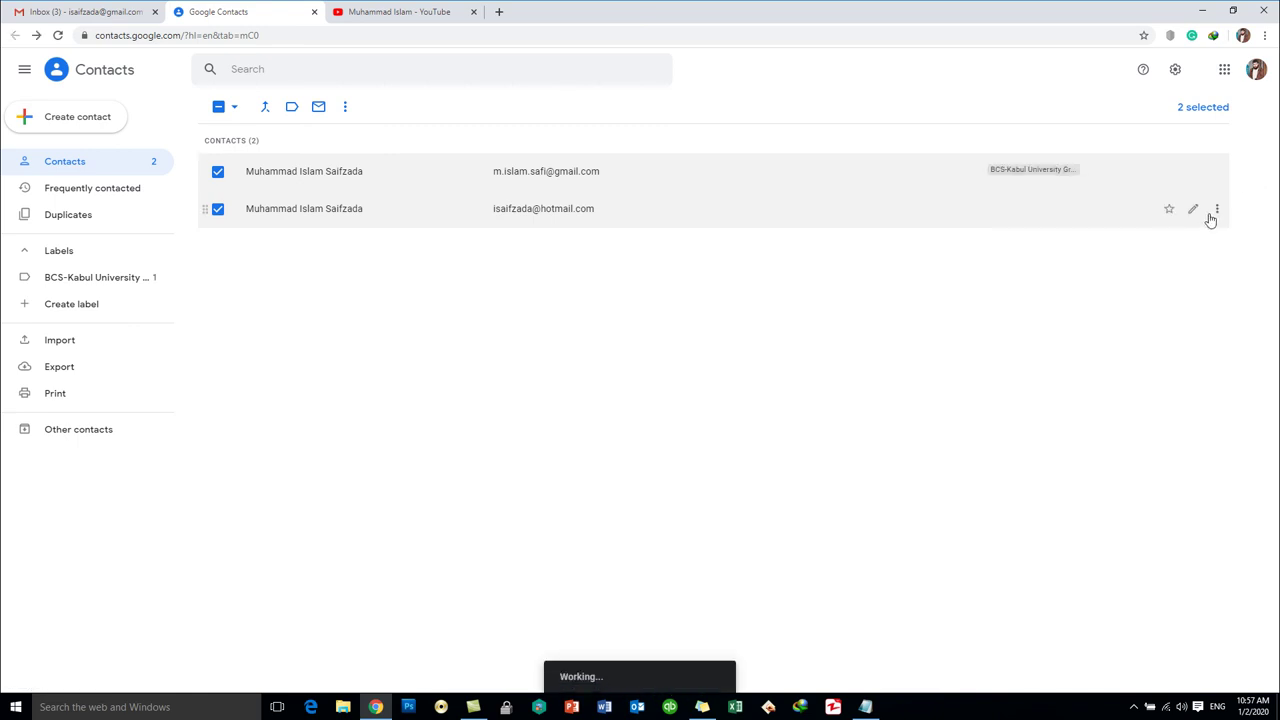
# - Apply the BCS-Kabul University Group label to the second contact
pyautogui.click(1217, 209)
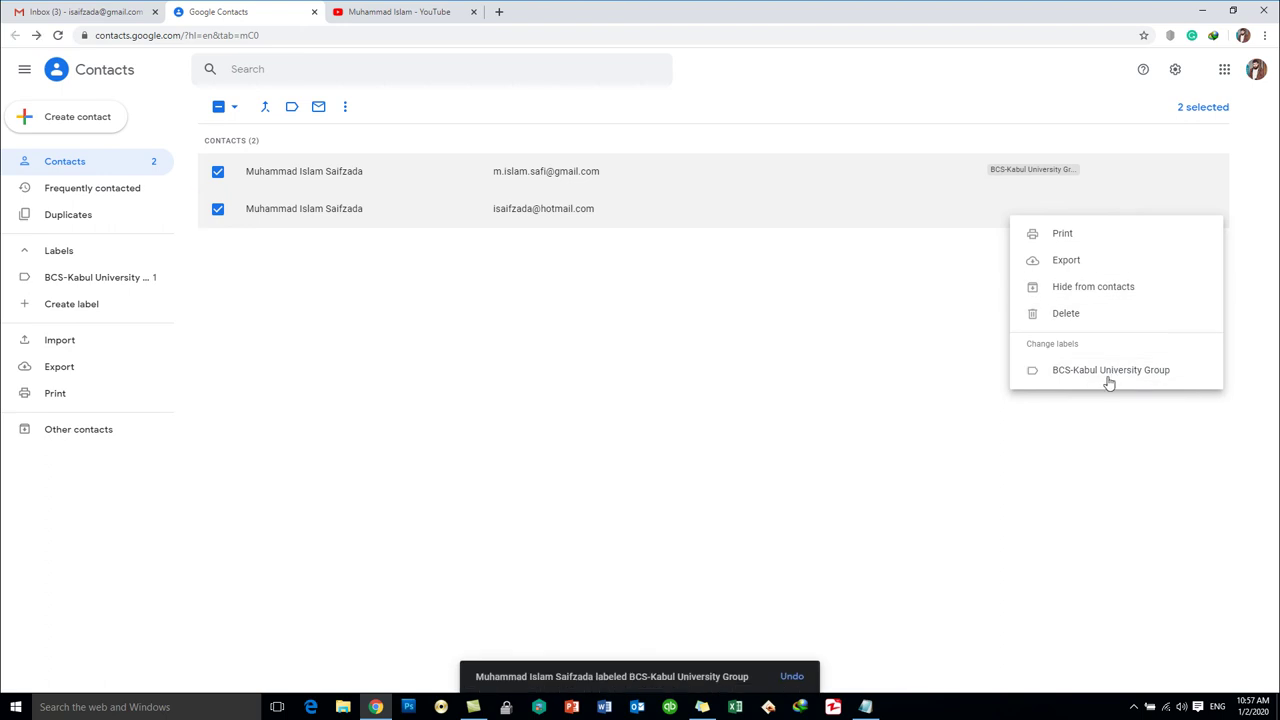
pyautogui.press('Escape')
pyautogui.click(1214, 217)
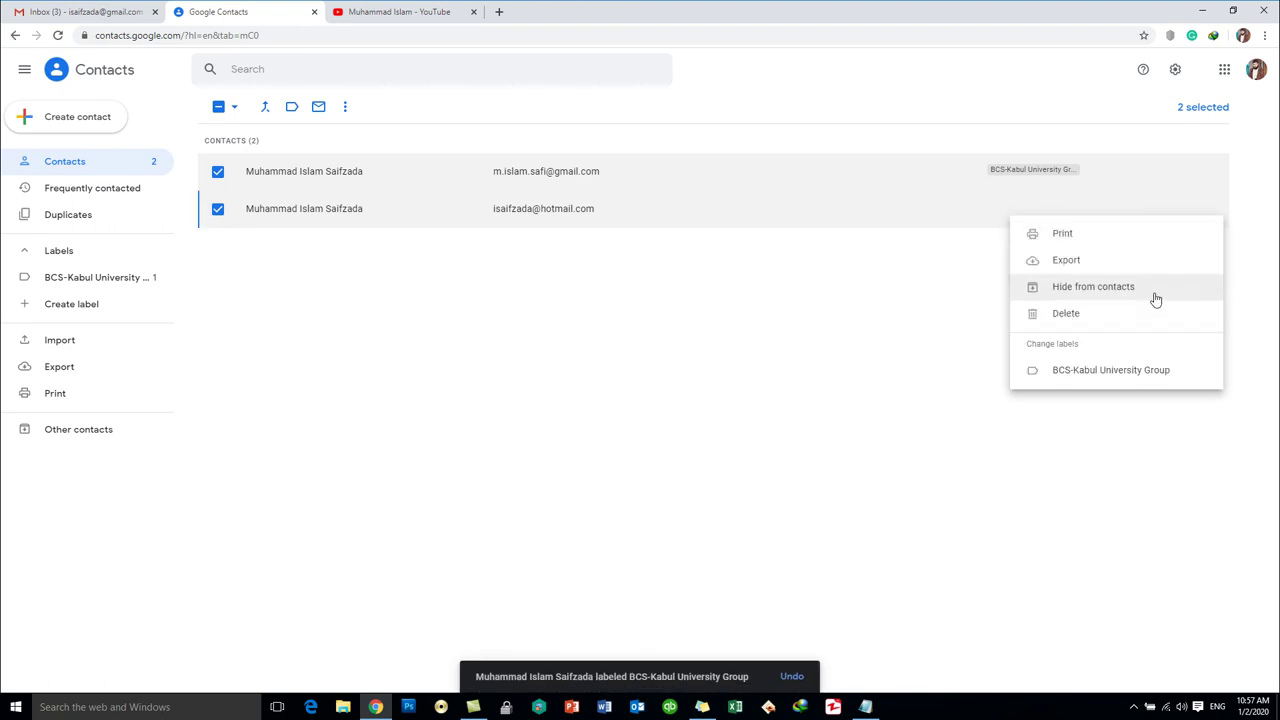
pyautogui.click(1105, 372)
pyautogui.click(1189, 420)
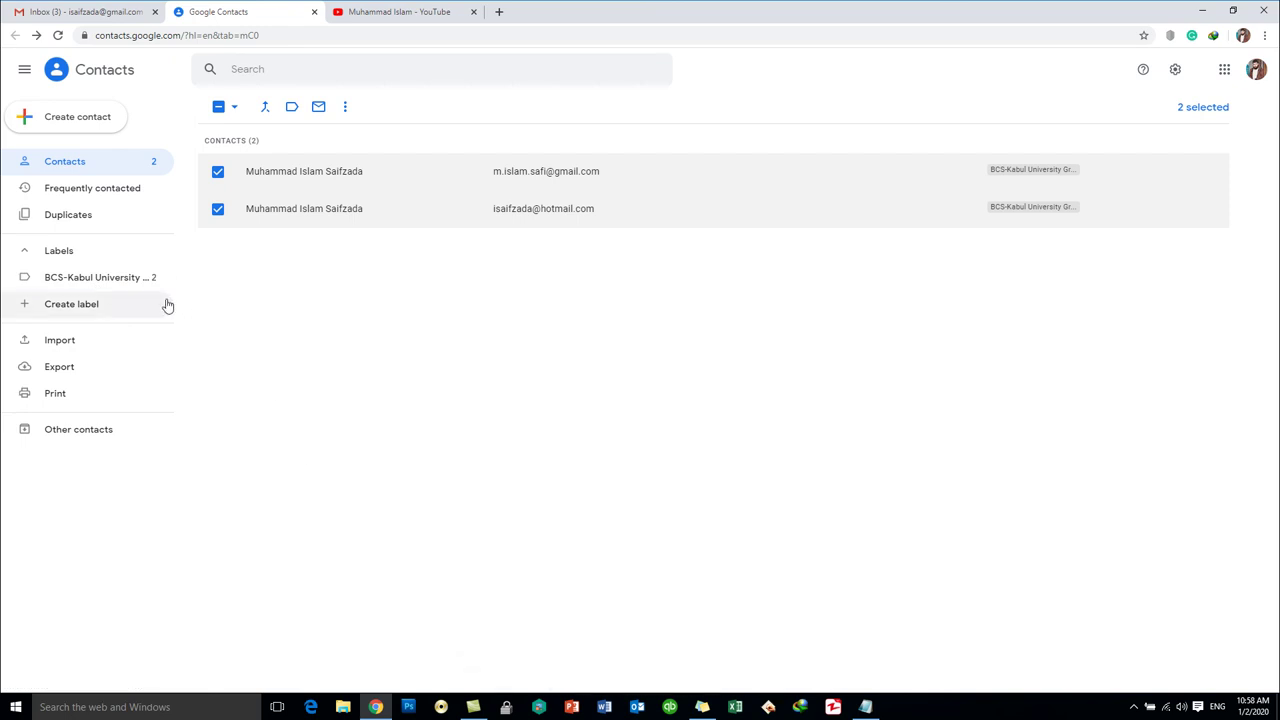
# - View the two members of BCS-Kabul University Group, then close the Contacts tab
pyautogui.click(80, 277)
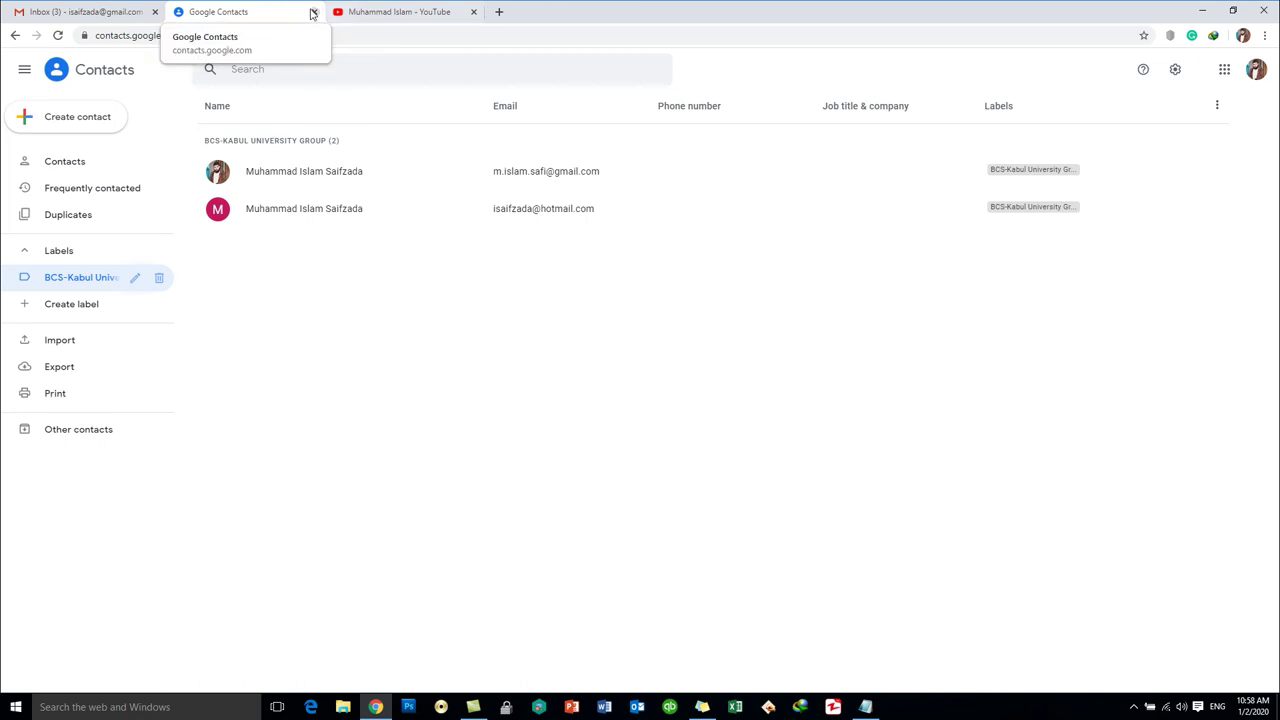
pyautogui.click(314, 12)
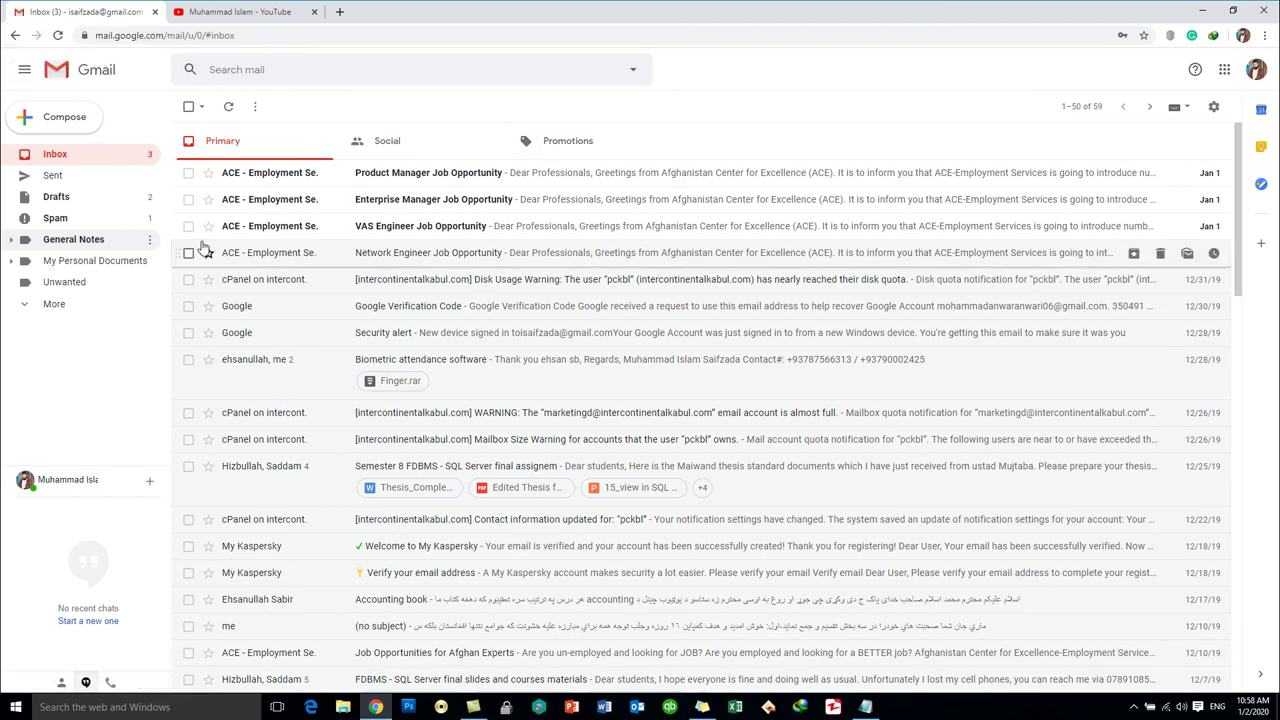
# - Open a new Compose draft in Gmail
pyautogui.click(62, 120)
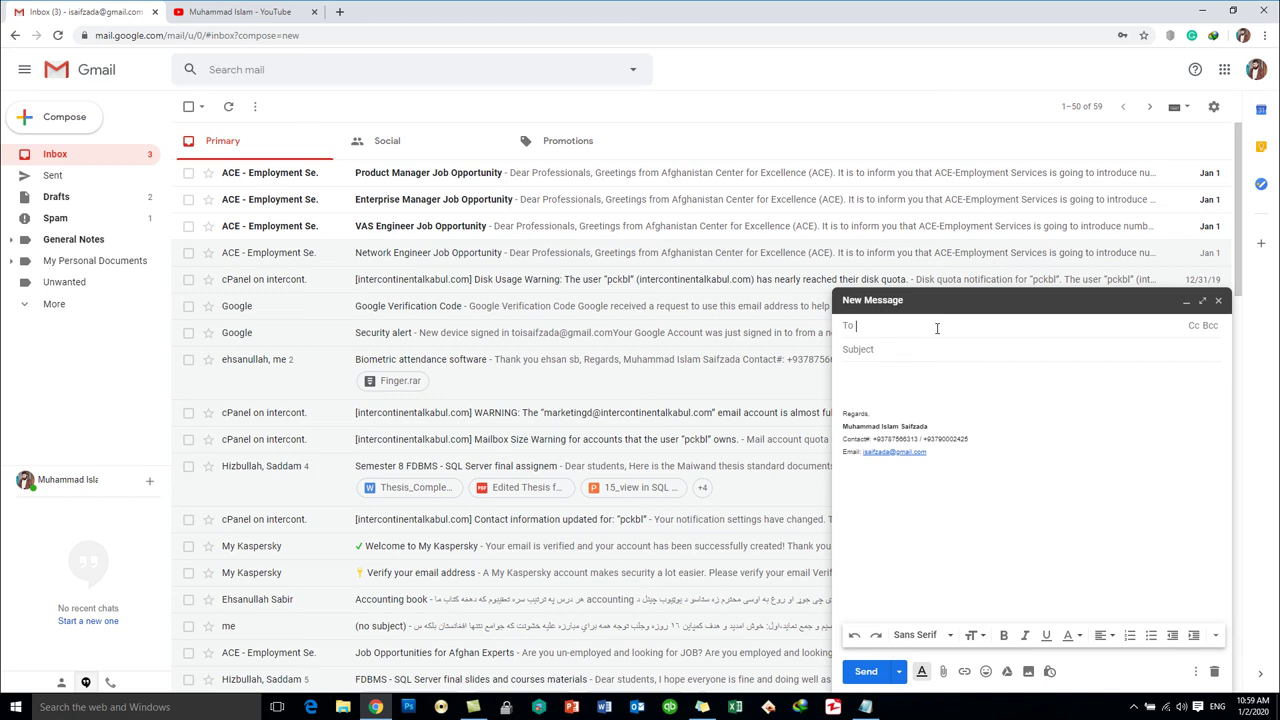
# - Address the draft to BCS-Kabul University Group, subject 'HTML Chapter 1', and begin the body with 'Dear'
pyautogui.write('B')
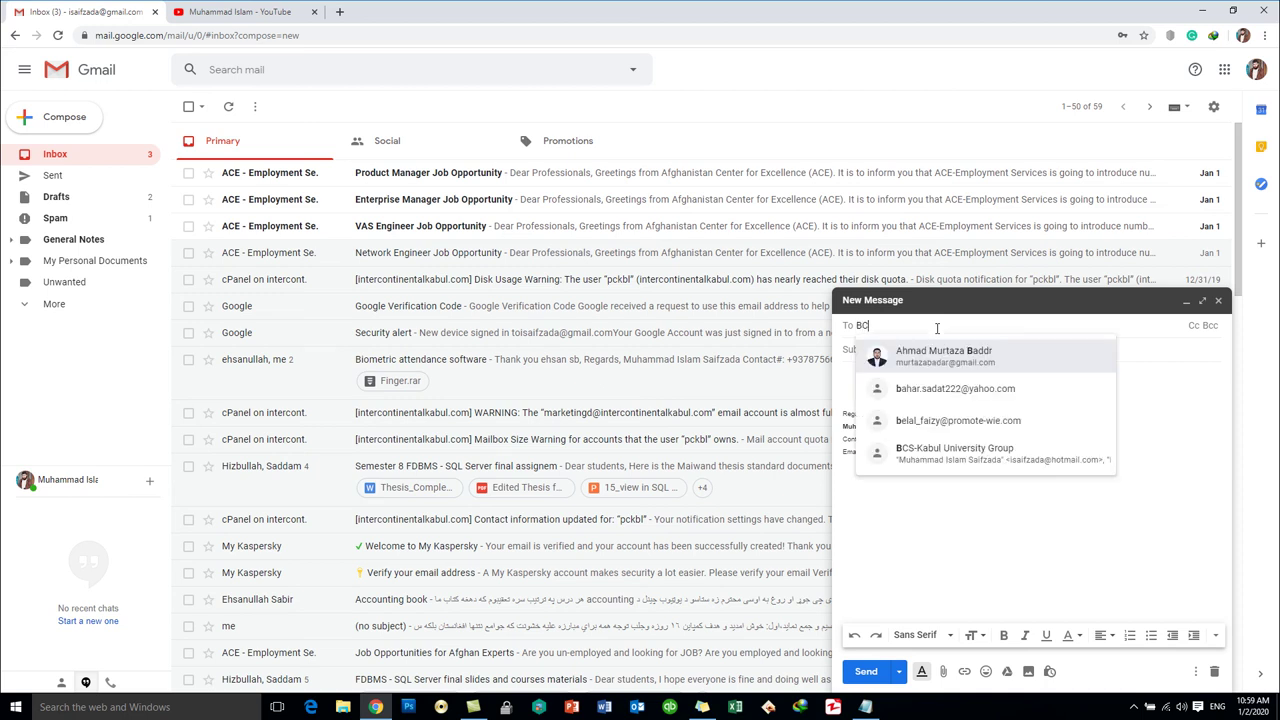
pyautogui.write('C')
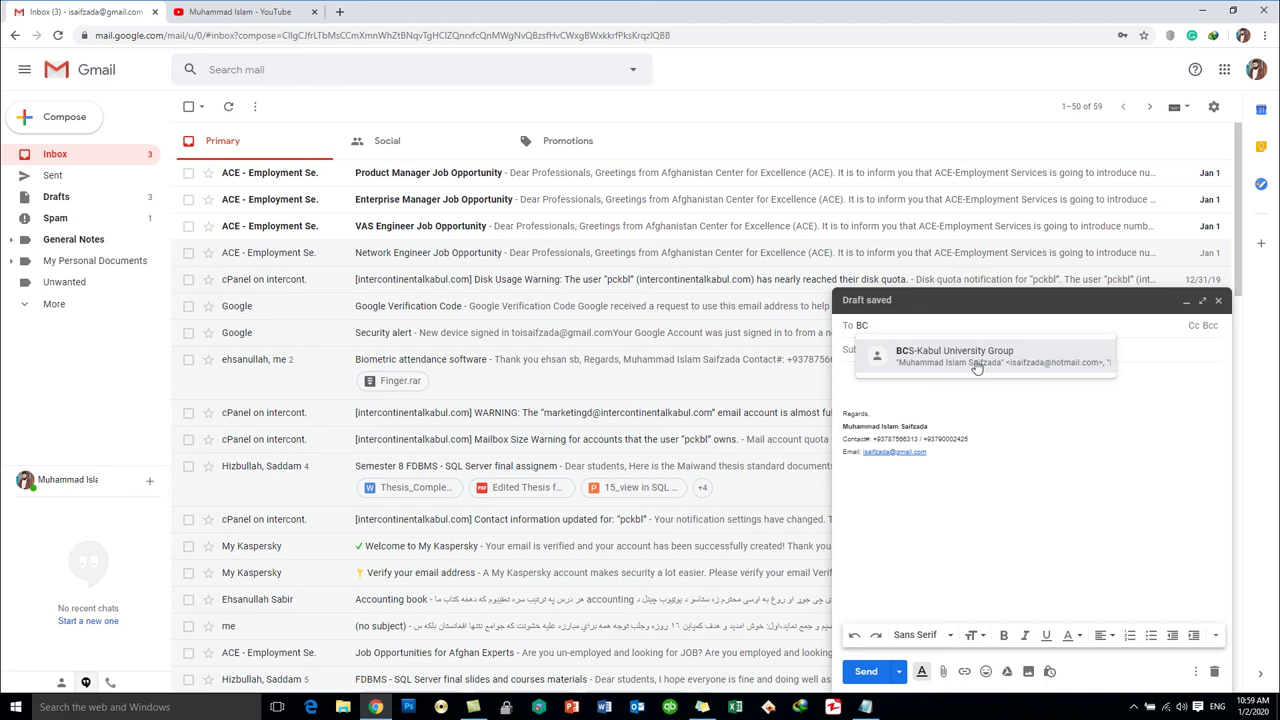
pyautogui.click(977, 366)
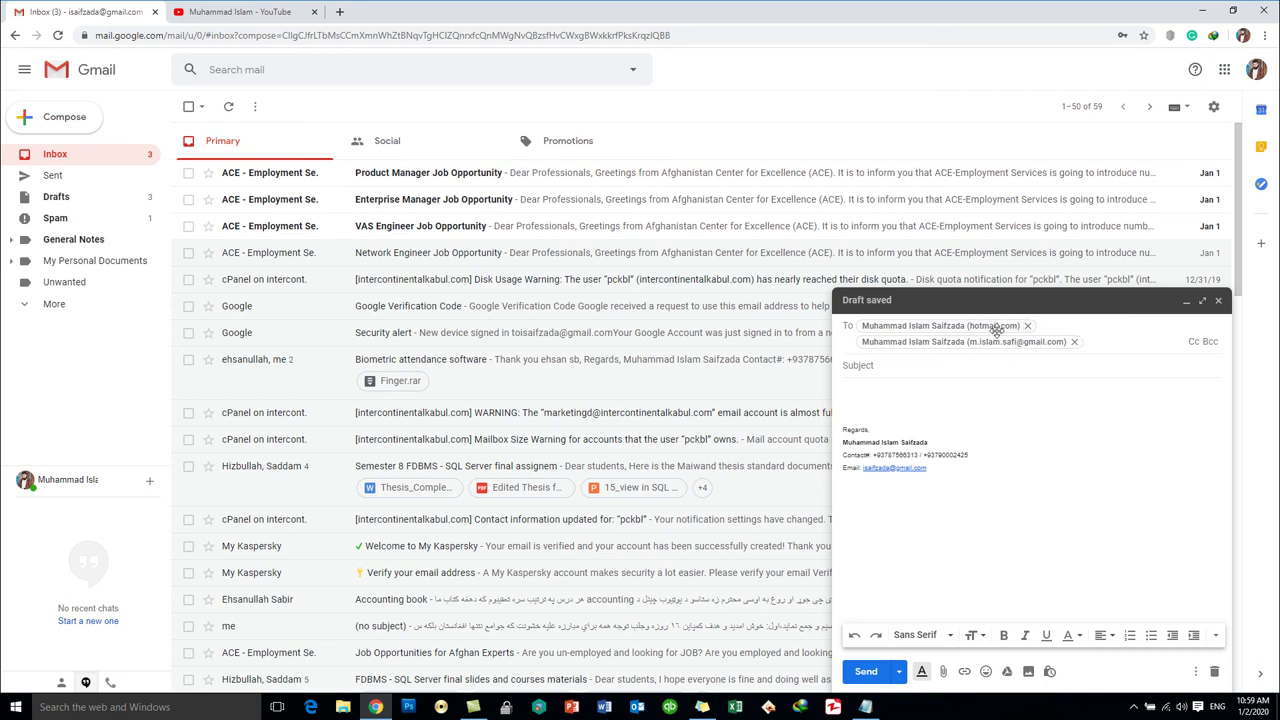
pyautogui.click(938, 366)
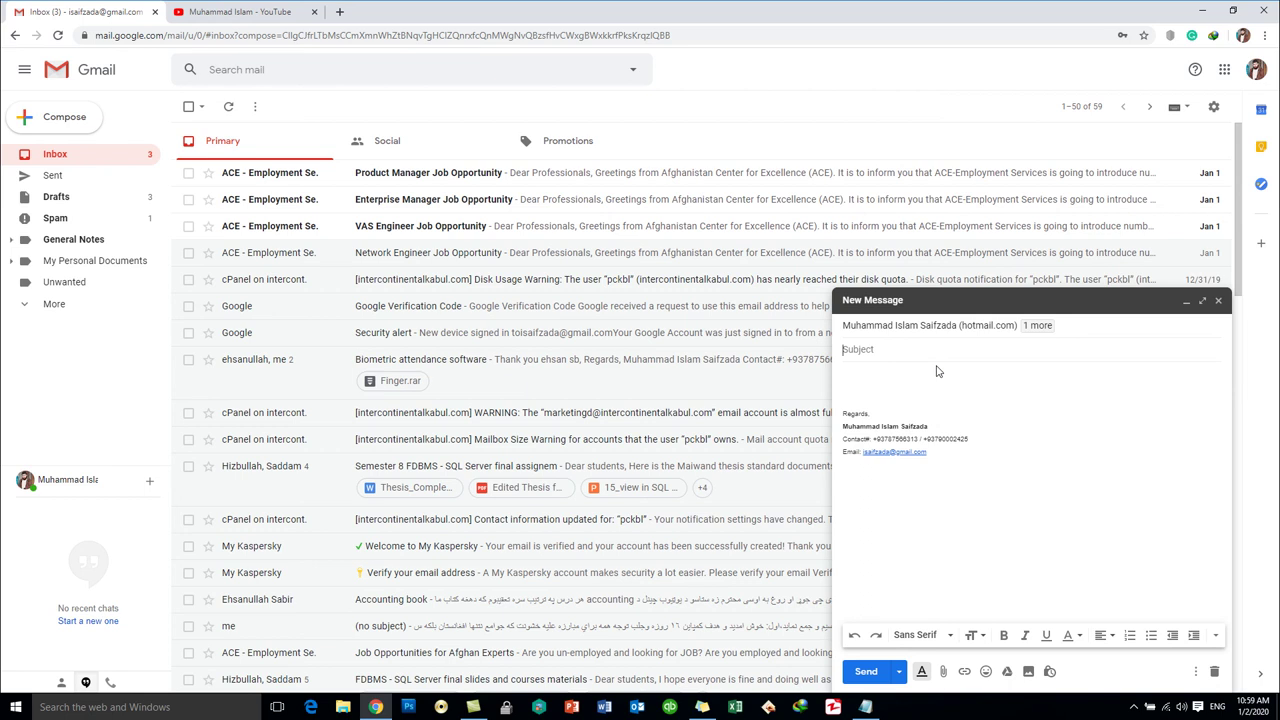
pyautogui.write('HTML Chaot')
pyautogui.press('BackSpace')
pyautogui.press('BackSpace')
pyautogui.write('pter 1')
pyautogui.click(869, 374)
pyautogui.write('Dear')
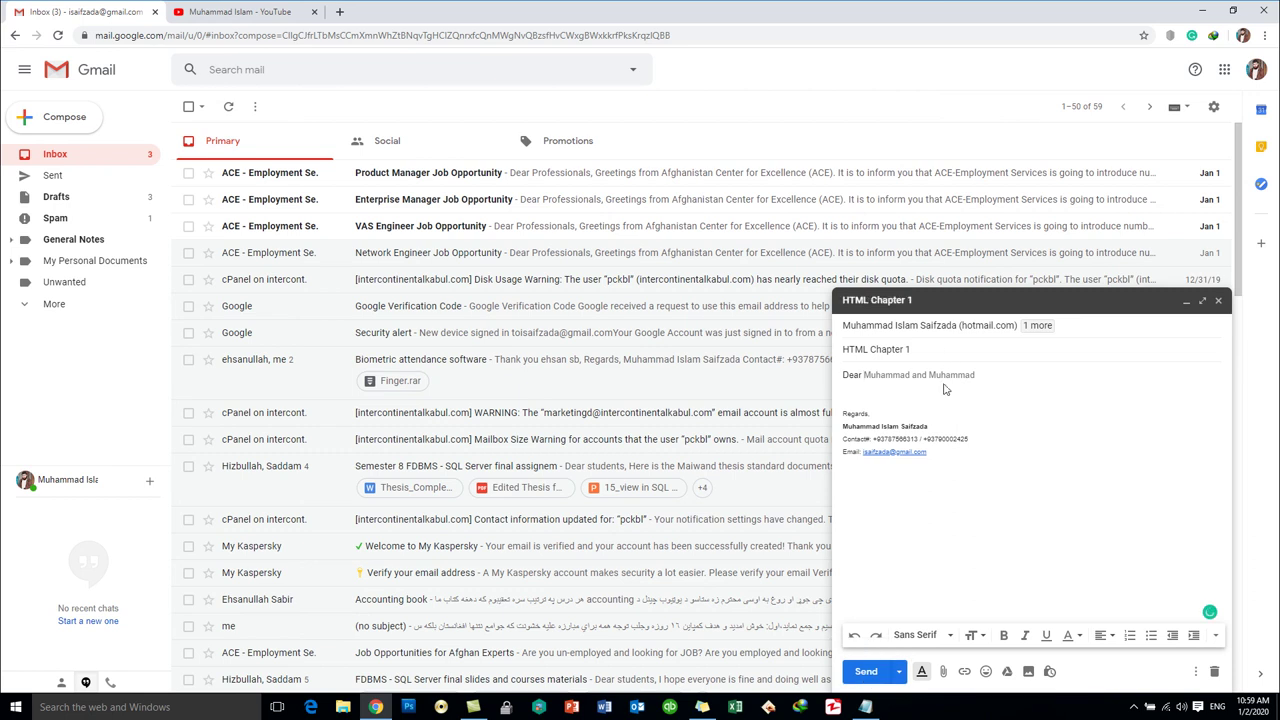
pyautogui.click(943, 671)
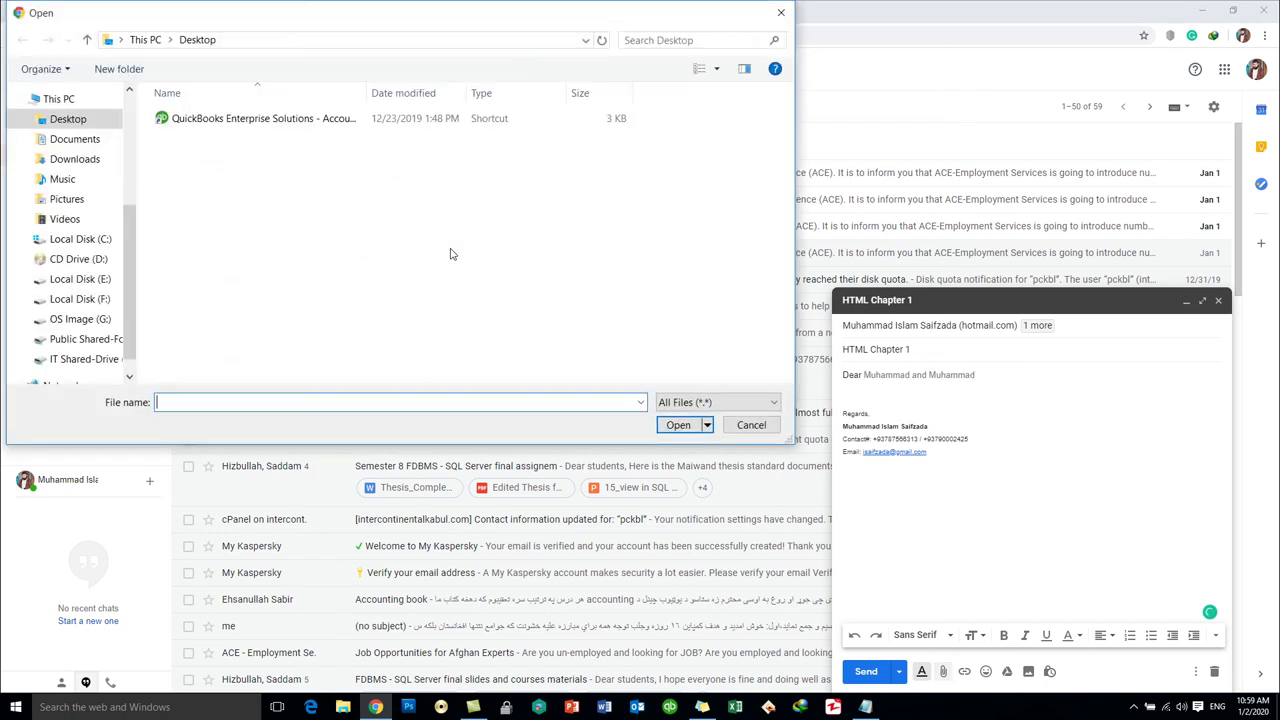
pyautogui.click(756, 426)
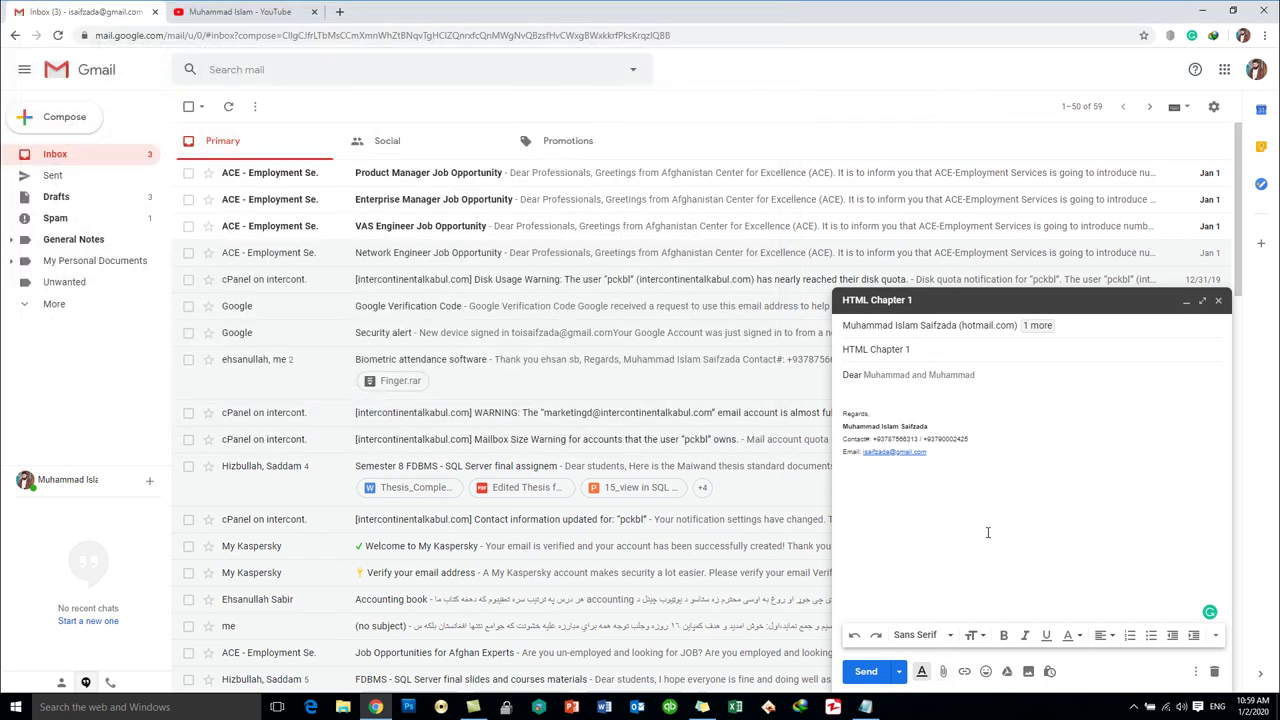